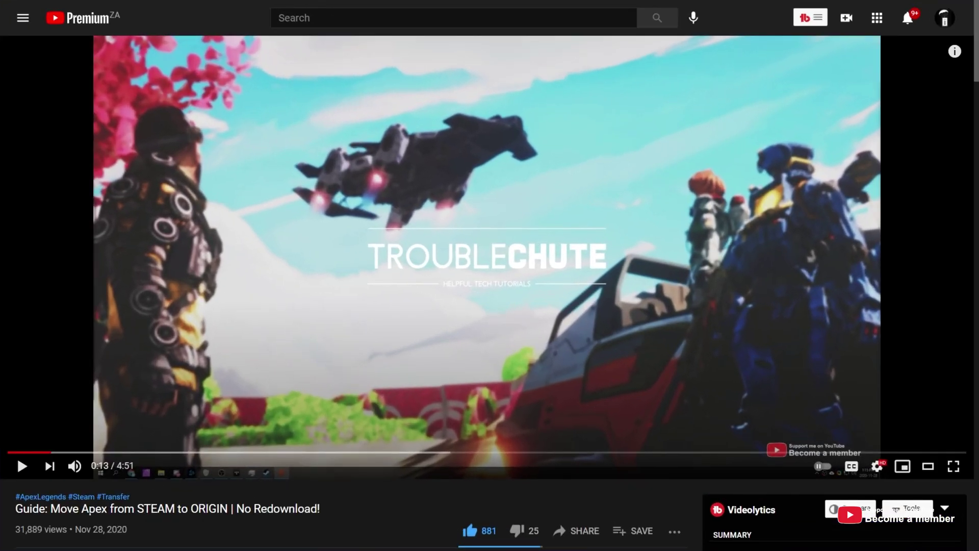
Review the title of the guide on moving Apex from Steam to Origin and skip the video to 1:03.
drag(81, 509, 107, 509)
double_click(155, 509)
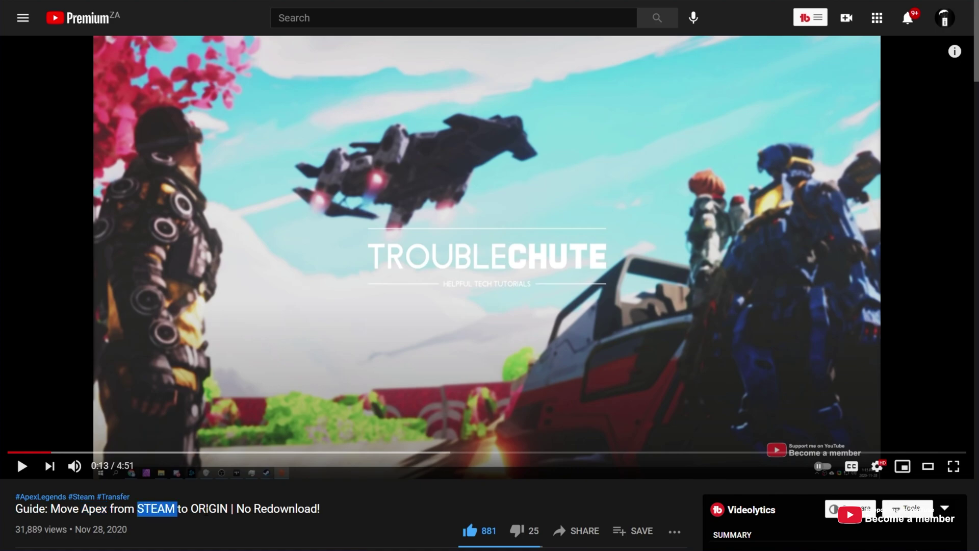
double_click(208, 509)
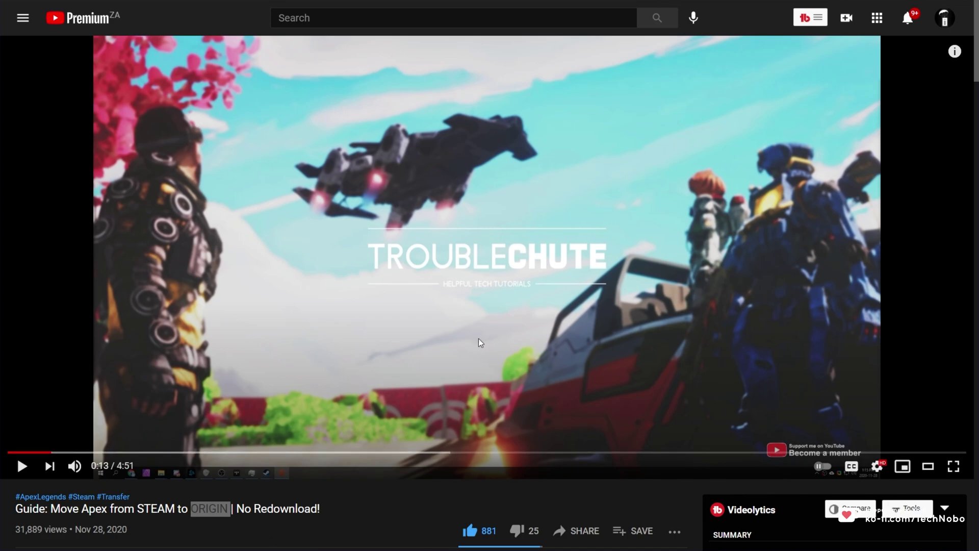
click(217, 451)
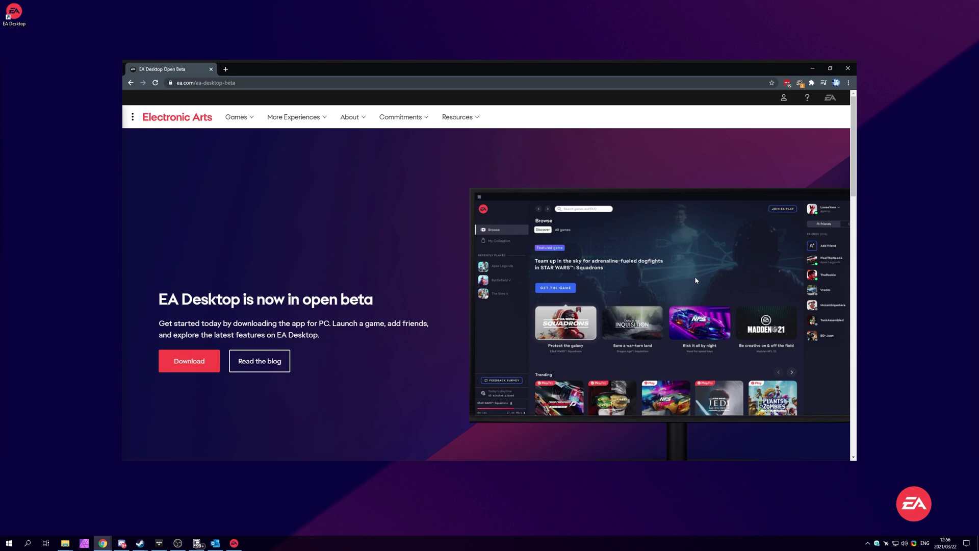
Look over the EA Desktop open beta download page and minimise the browser.
scroll(696, 280, down, 1)
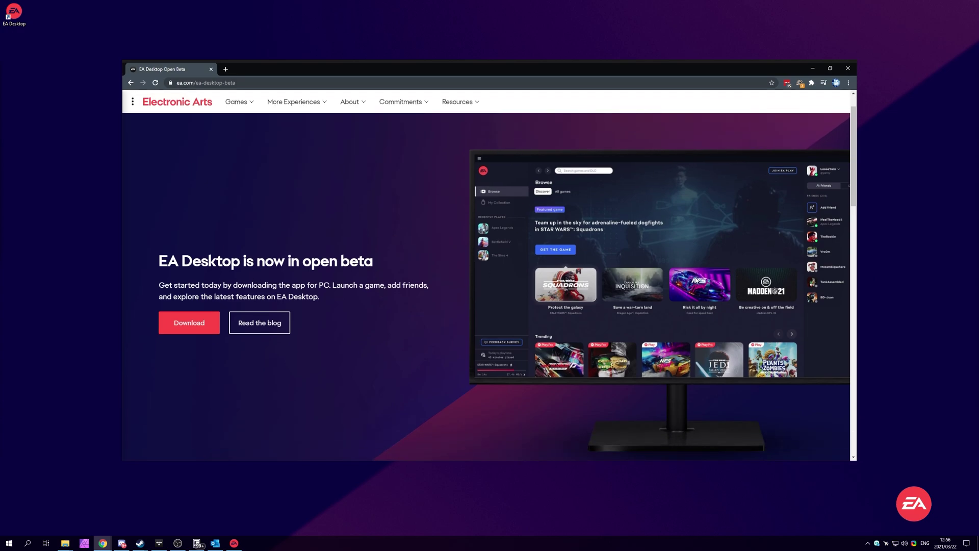
scroll(696, 280, up, 1)
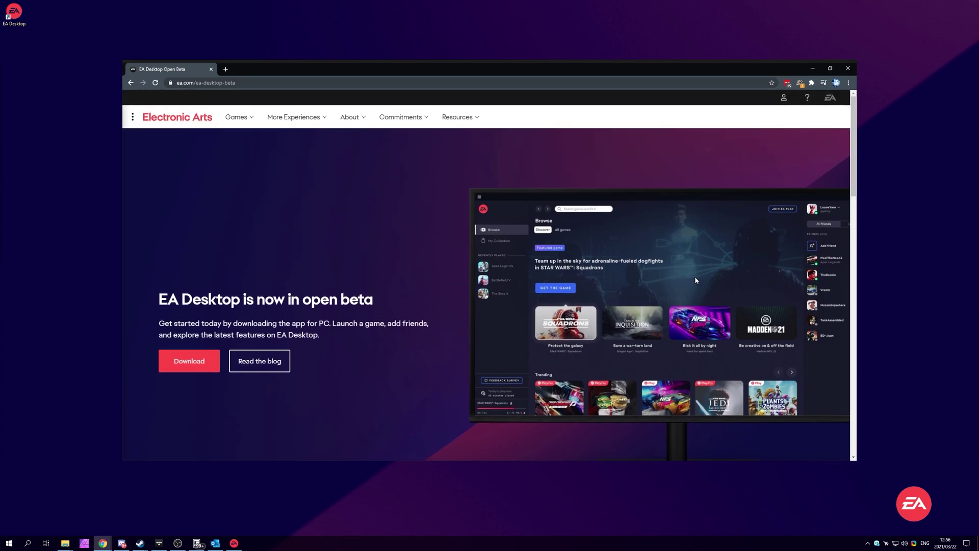
click(812, 68)
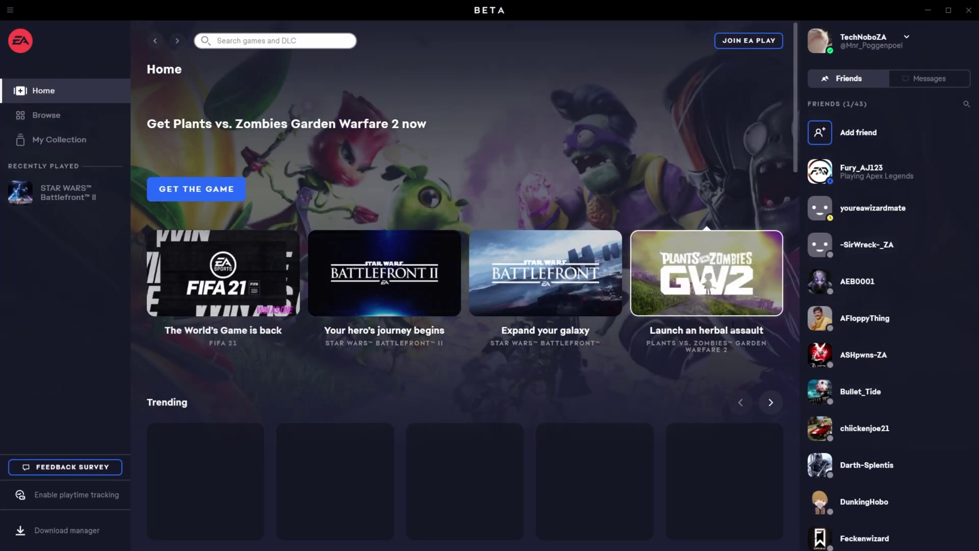
click(396, 269)
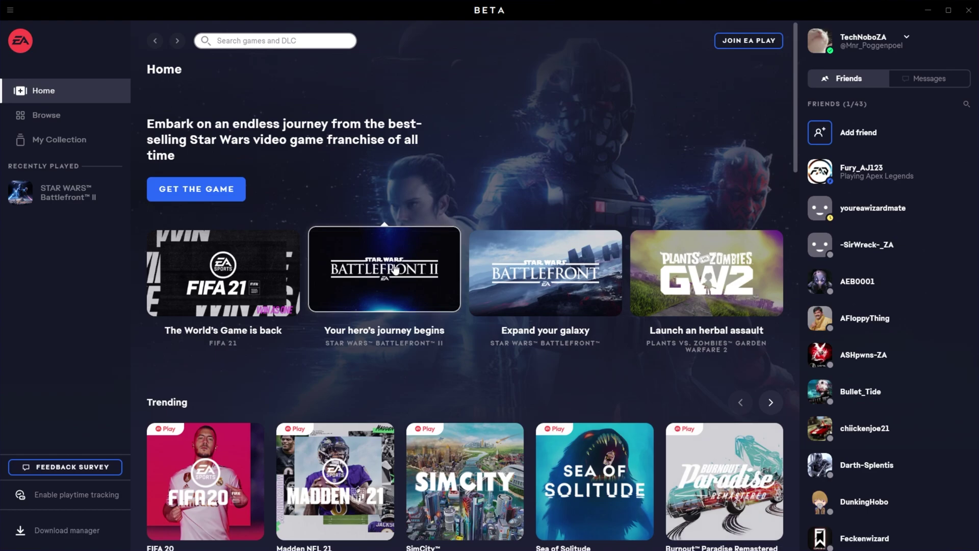
click(396, 269)
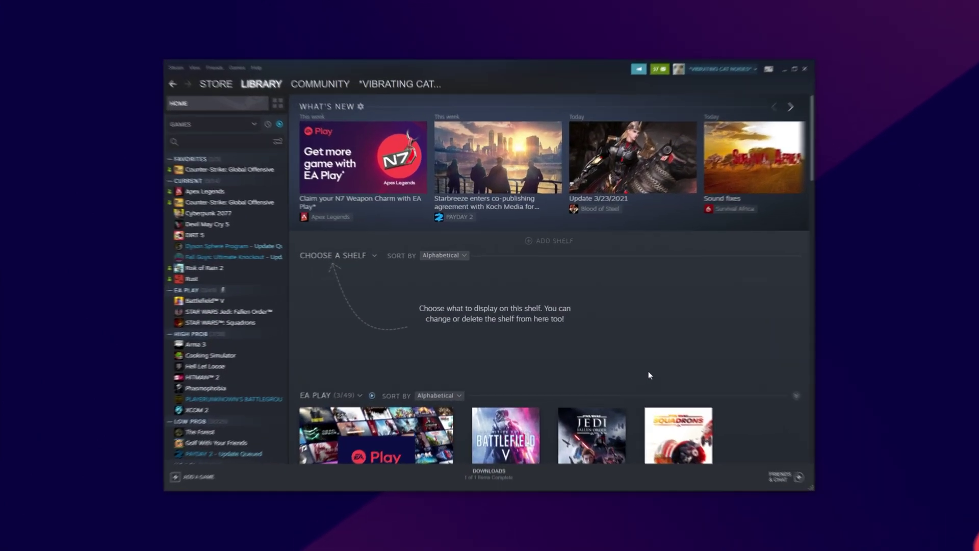
In the maximised Steam library, select Apex Legends and open its local files folder.
key(super+Up)
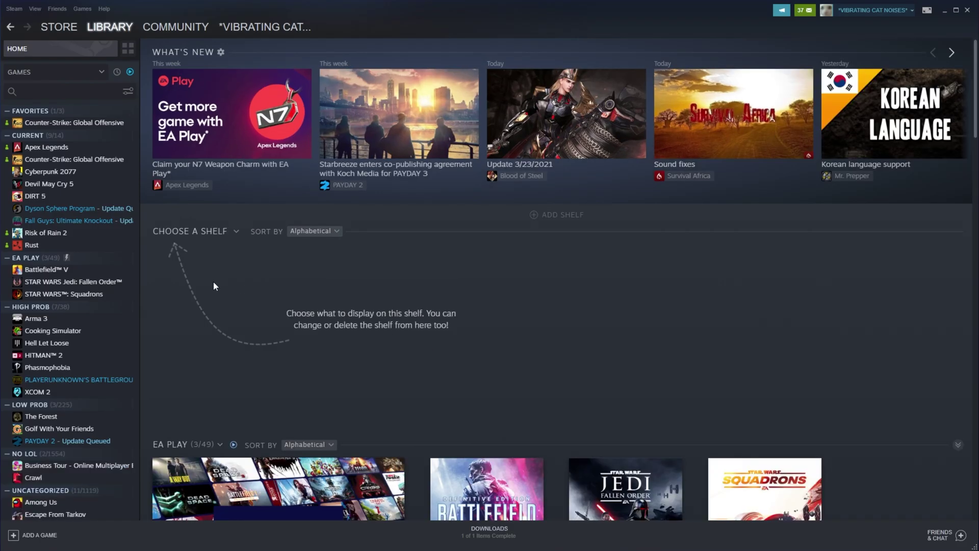
click(68, 148)
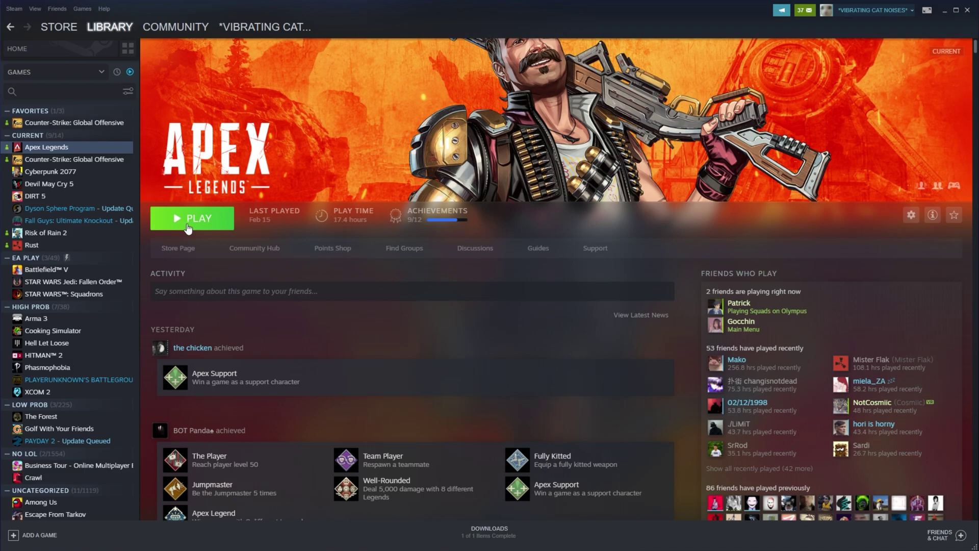
right_click(106, 146)
mouse_move(151, 215)
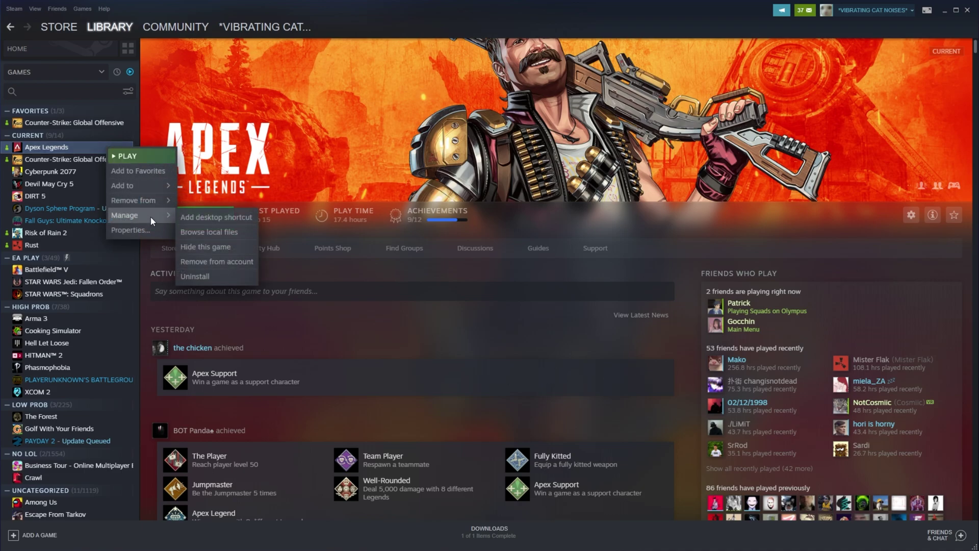
click(212, 230)
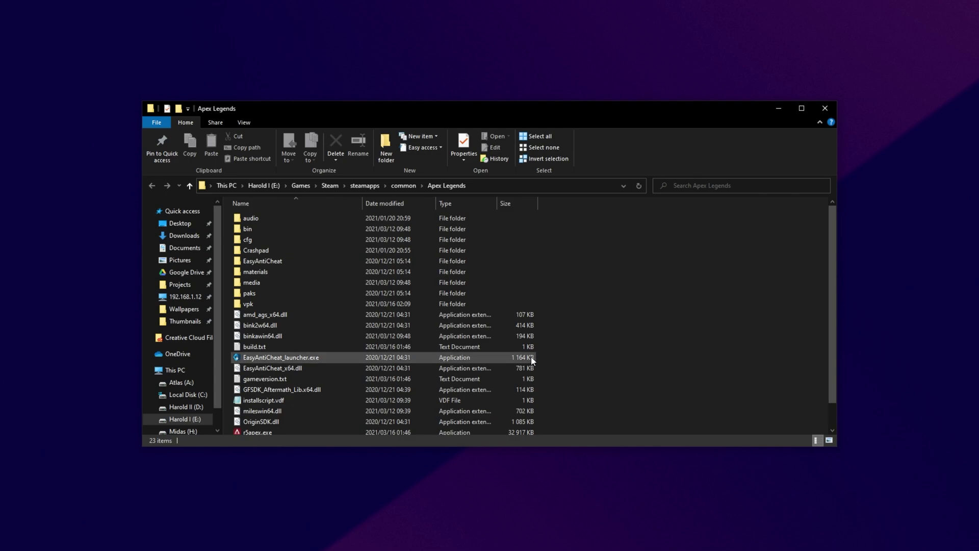
Go up to Steam's common folder and copy the Apex Legends folder.
click(404, 186)
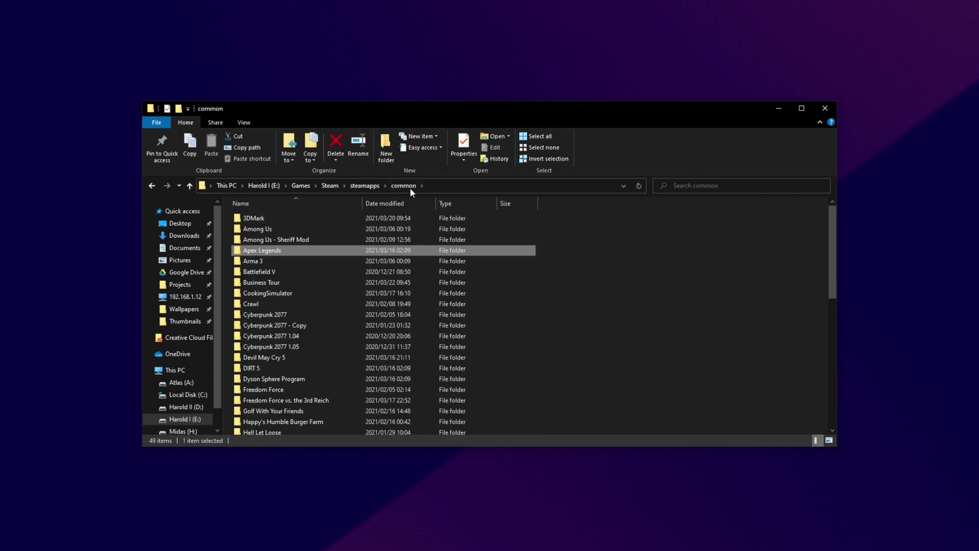
right_click(332, 252)
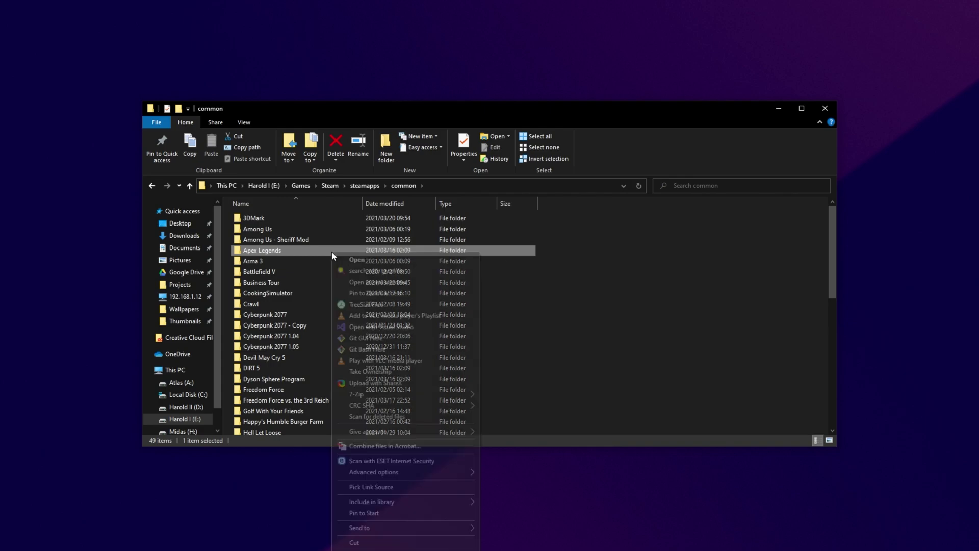
click(371, 550)
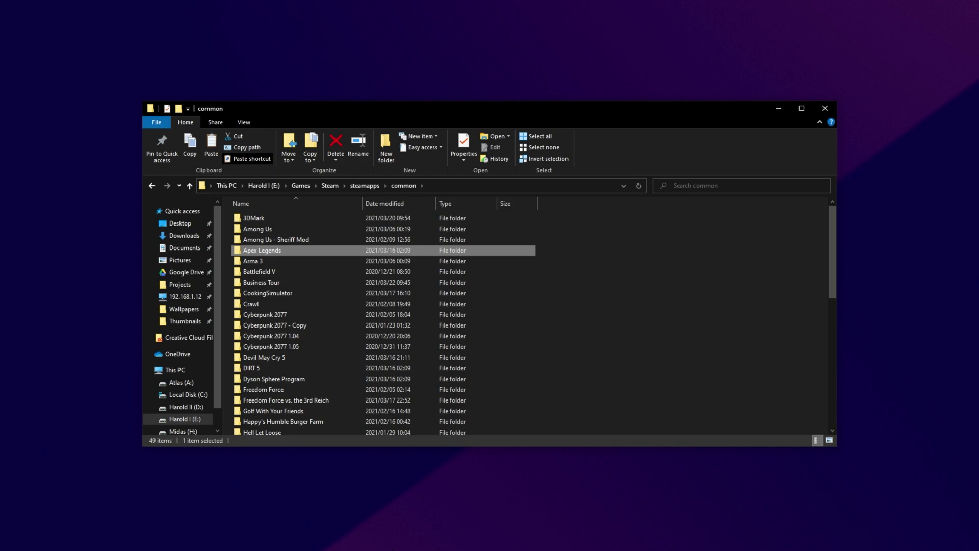
Create a folder named EA Desktop in the Games folder on drive E: and paste the copied Apex Legends folder into it.
drag(612, 283, 741, 420)
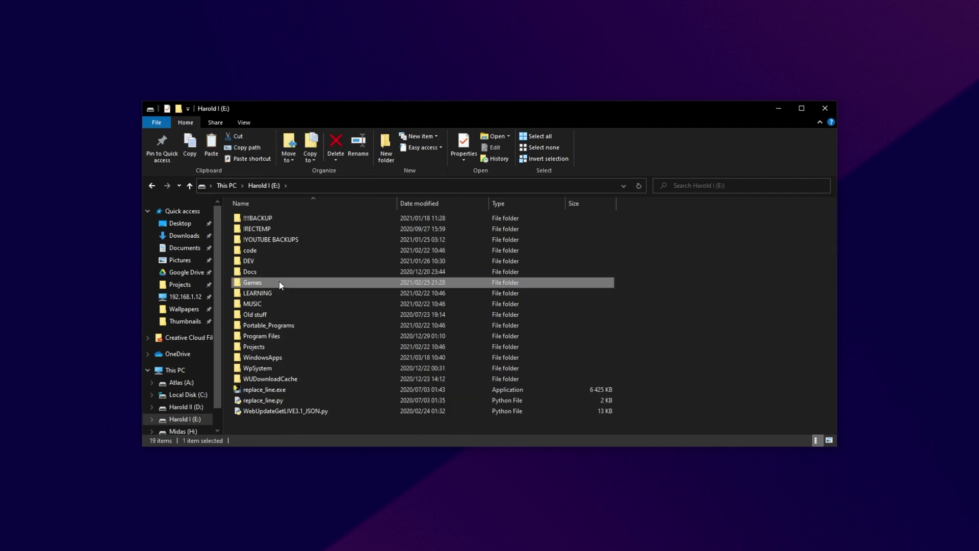
double_click(280, 283)
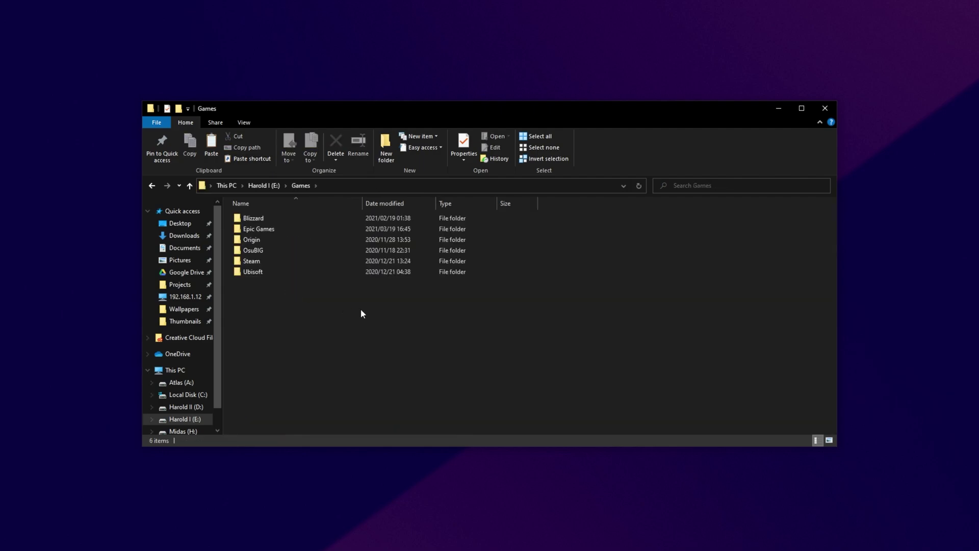
click(310, 240)
click(378, 156)
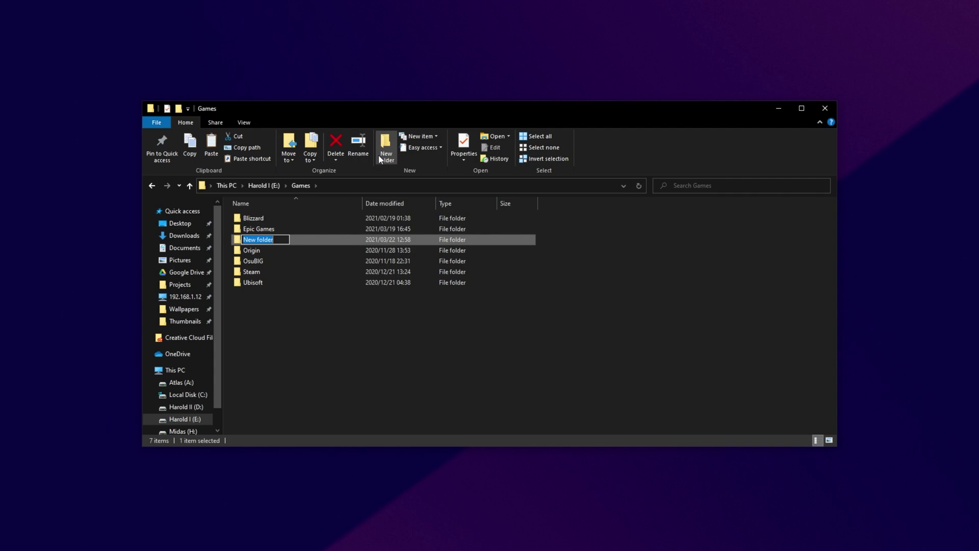
text(EA Desktop)
key(Return)
double_click(382, 237)
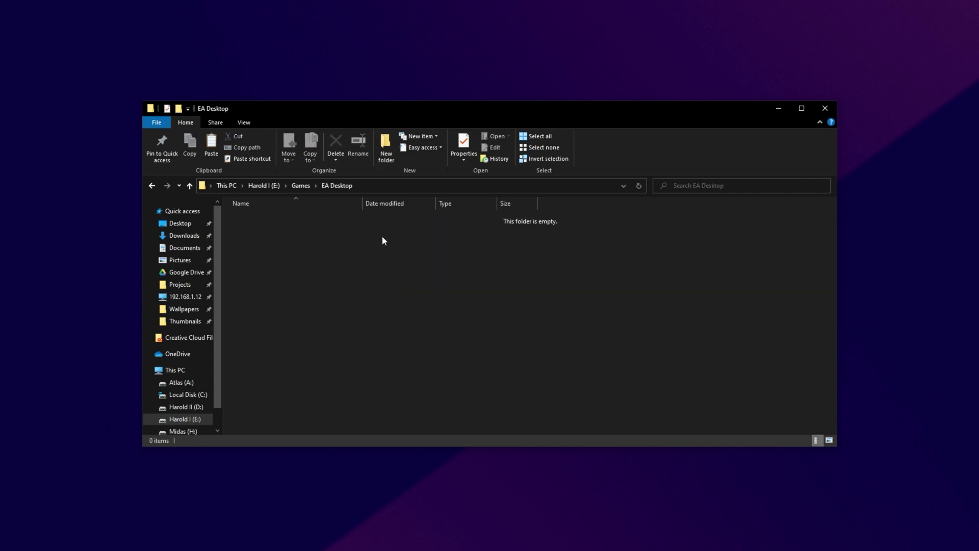
key(ctrl+v)
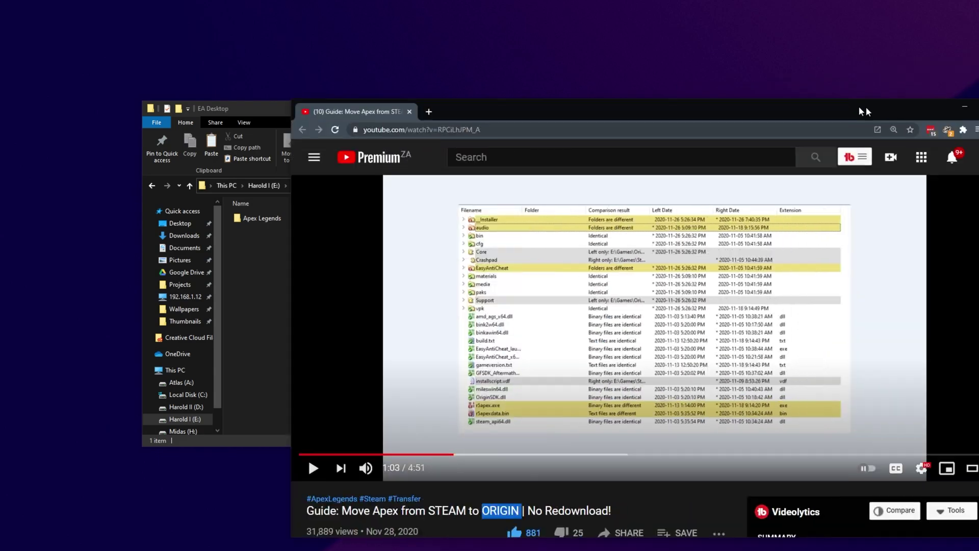
Delete Crashpad, EasyAntiCheat, installscript.vdf, r5apex.exe and r5apexdata.bin from the Apex Legends copy, following the file comparison in the guide video.
drag(866, 106, 718, 57)
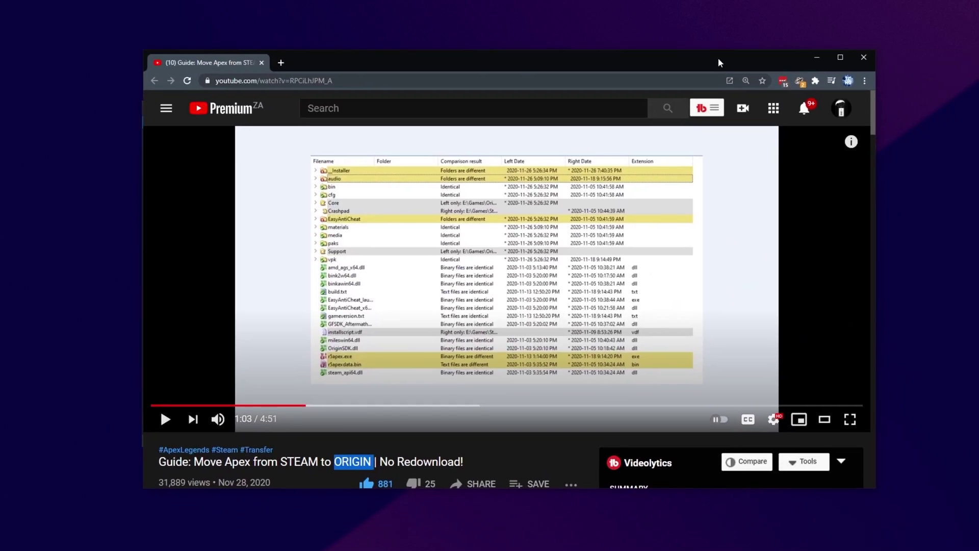
drag(556, 63, 978, 80)
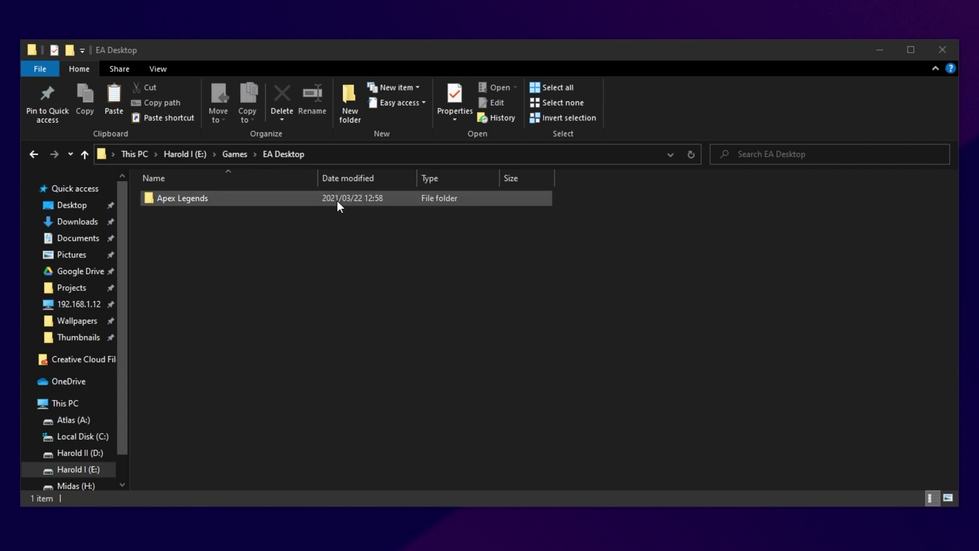
double_click(376, 219)
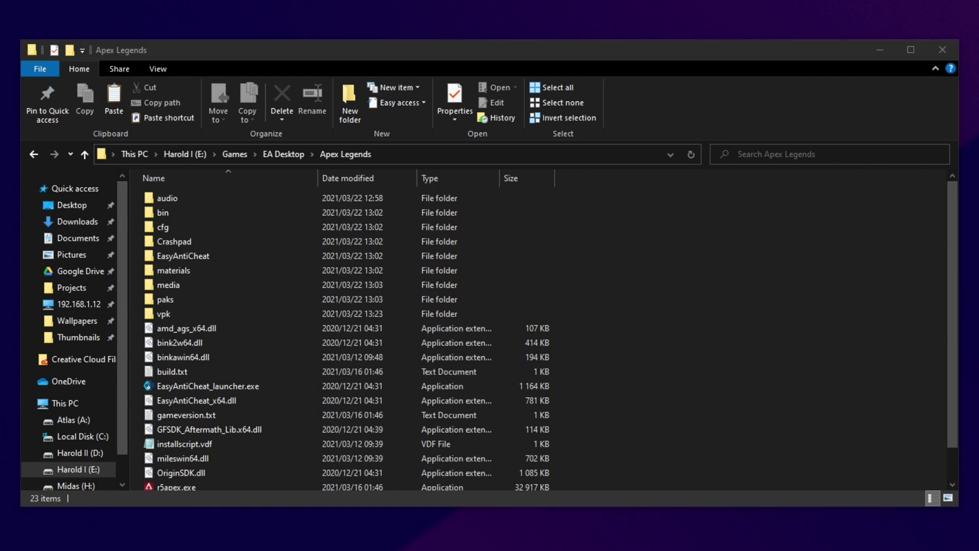
click(271, 246)
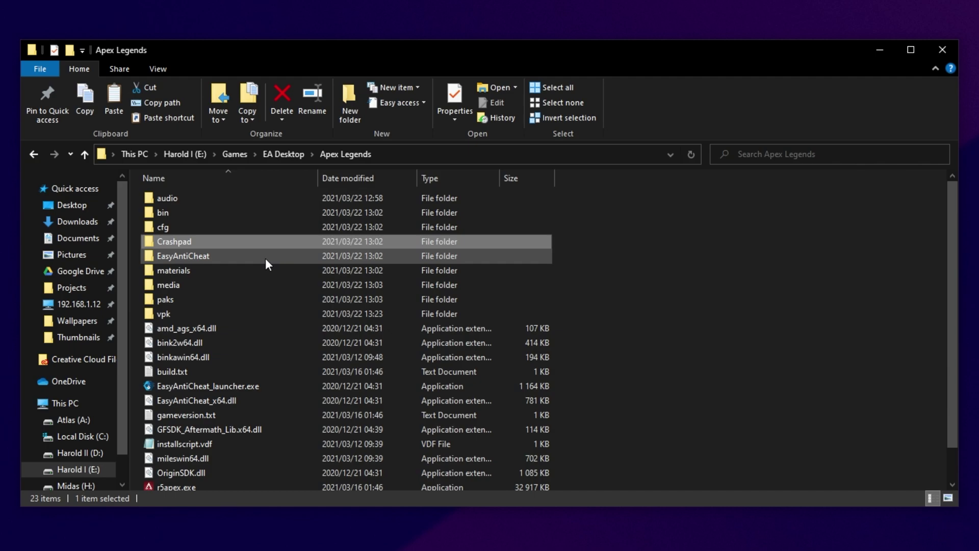
ctrl+click(265, 258)
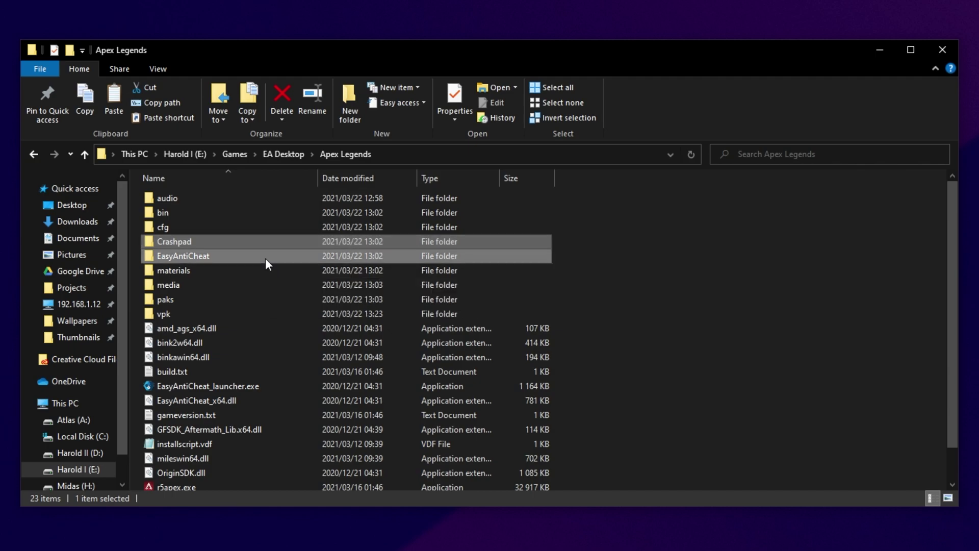
scroll(267, 260, down, 1)
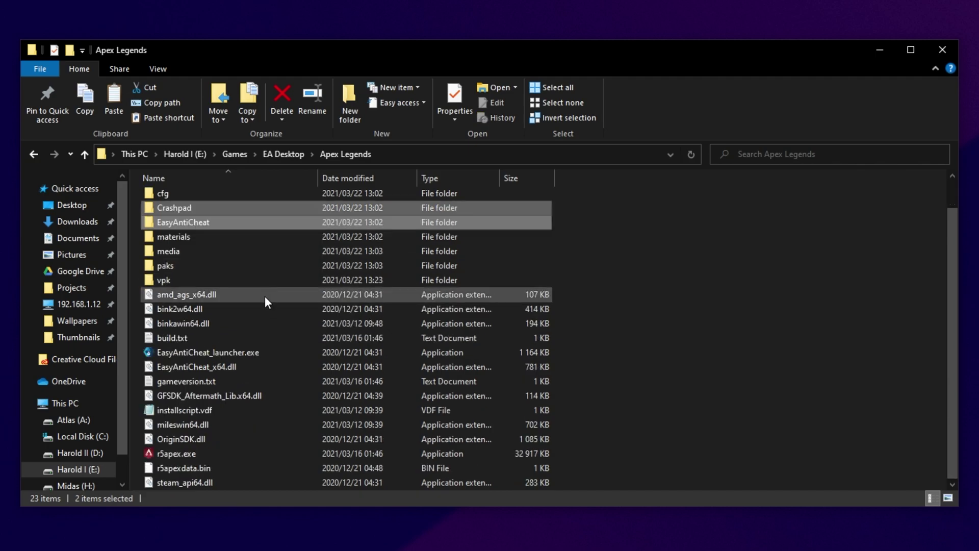
ctrl+click(249, 409)
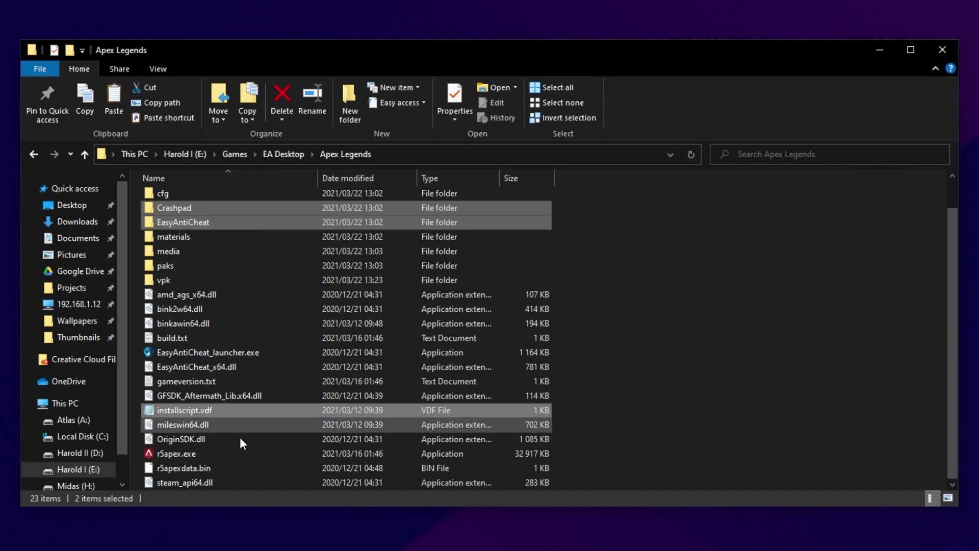
ctrl+click(235, 450)
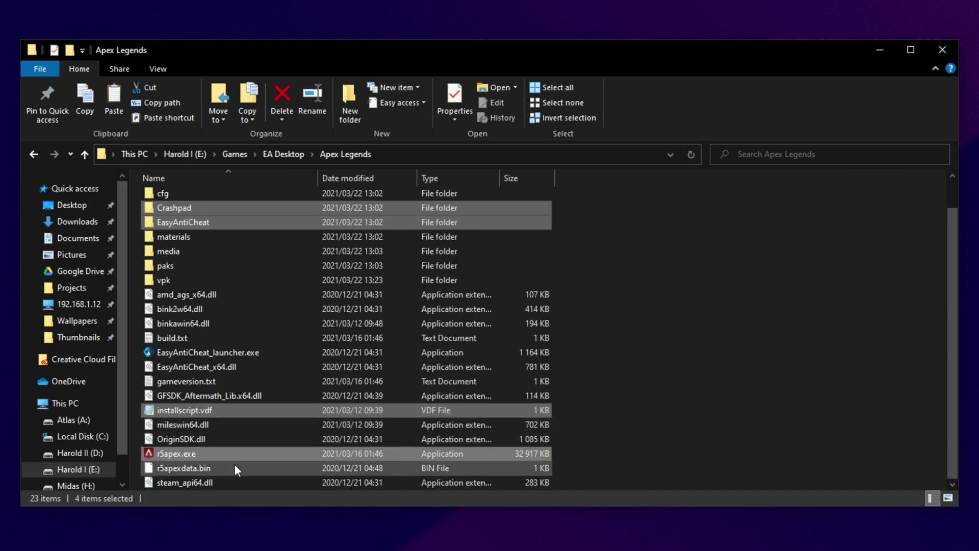
ctrl+click(234, 465)
scroll(435, 477, up, 1)
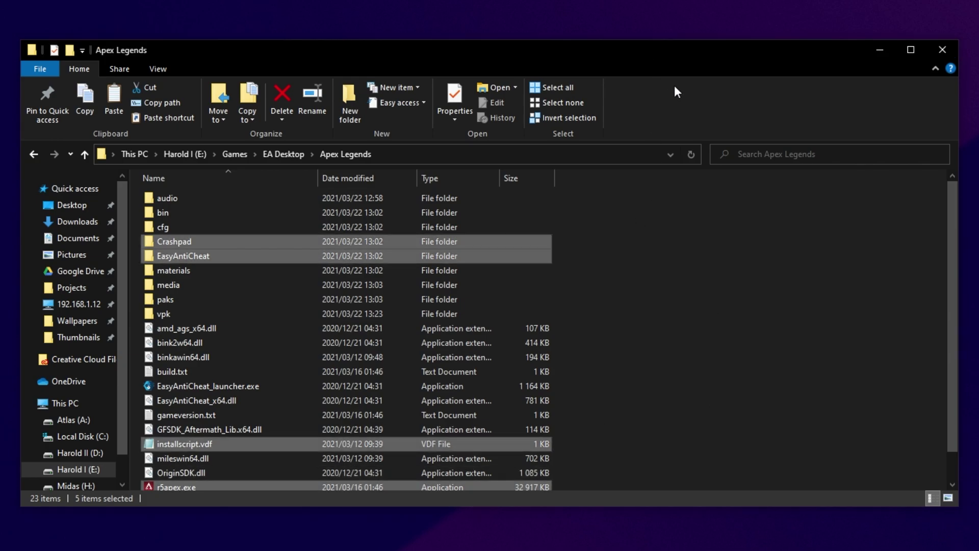
key(Delete)
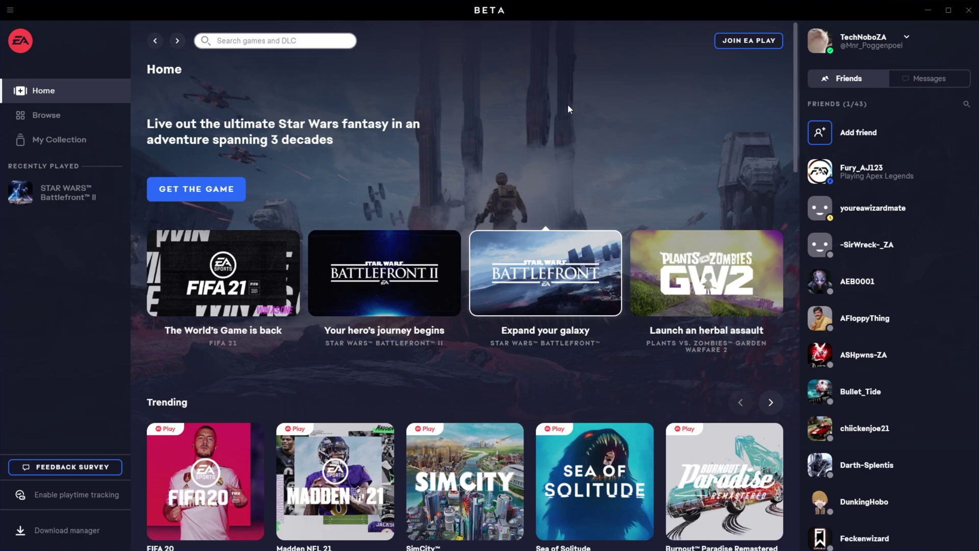
Switch to EA Desktop, search for "apex" and open the download options for Apex Legends.
click(254, 41)
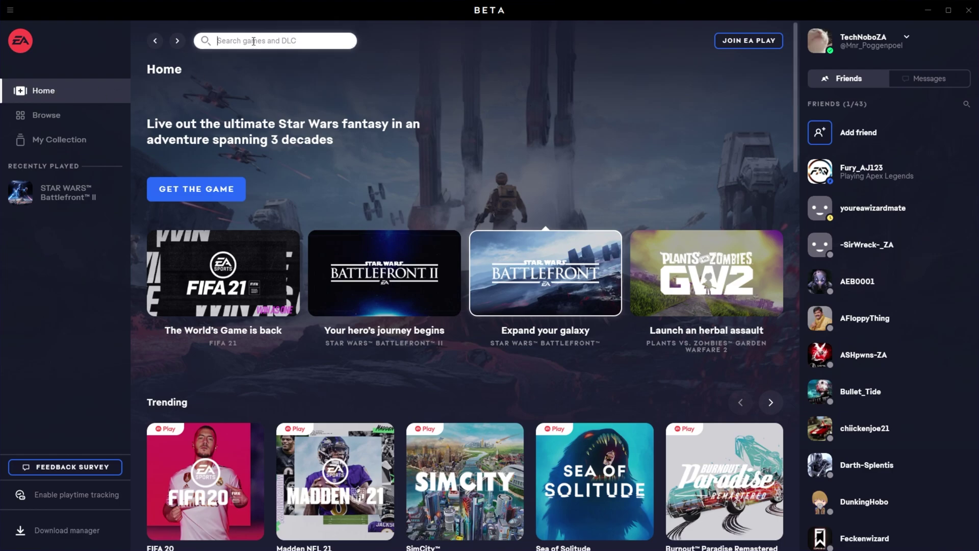
text(apex)
key(Return)
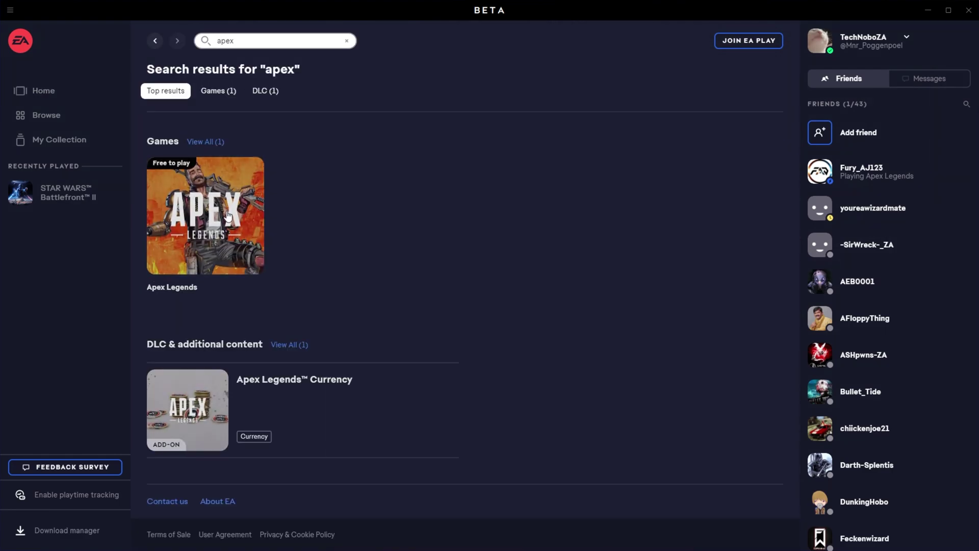
click(226, 210)
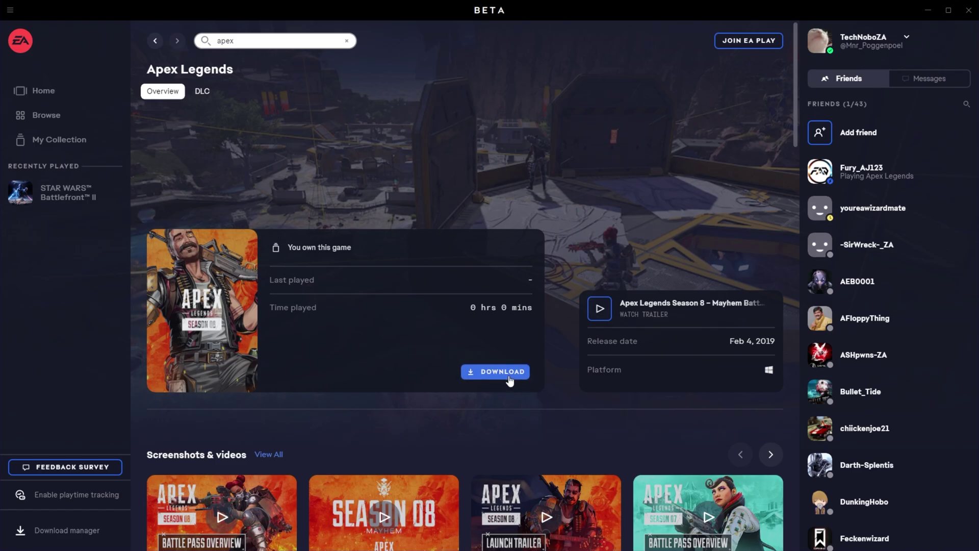
click(505, 371)
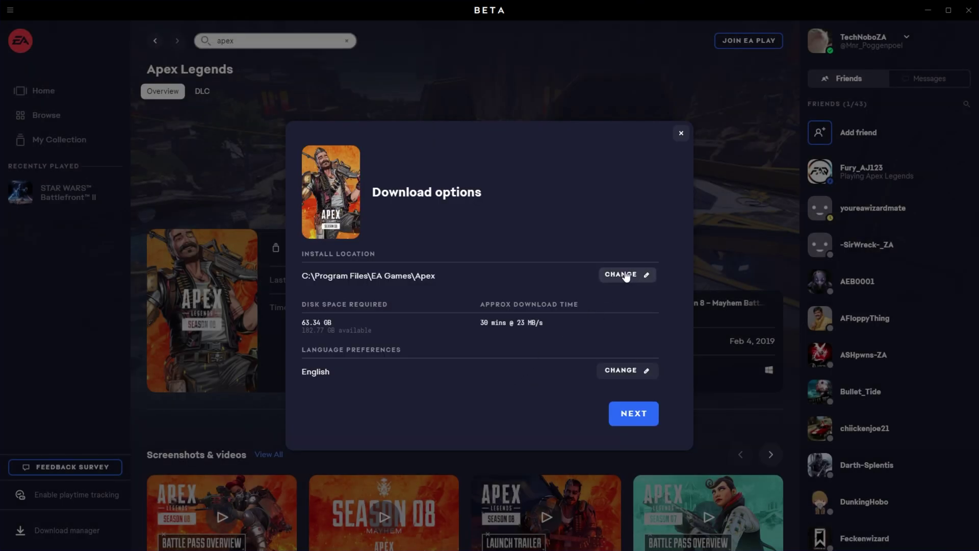
Change the Apex Legends install location to the EA Desktop folder under Games on drive E:.
click(626, 276)
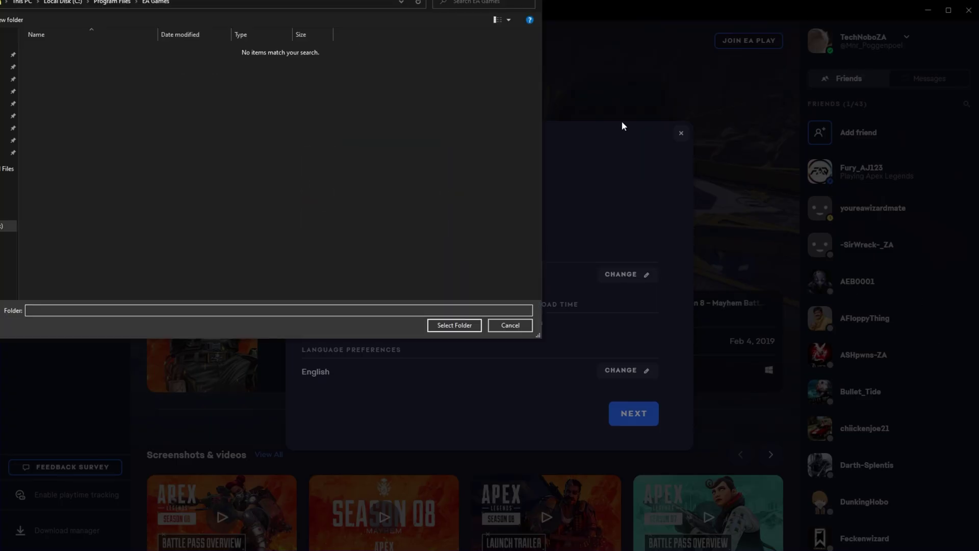
click(466, 6)
drag(479, 0, 547, 46)
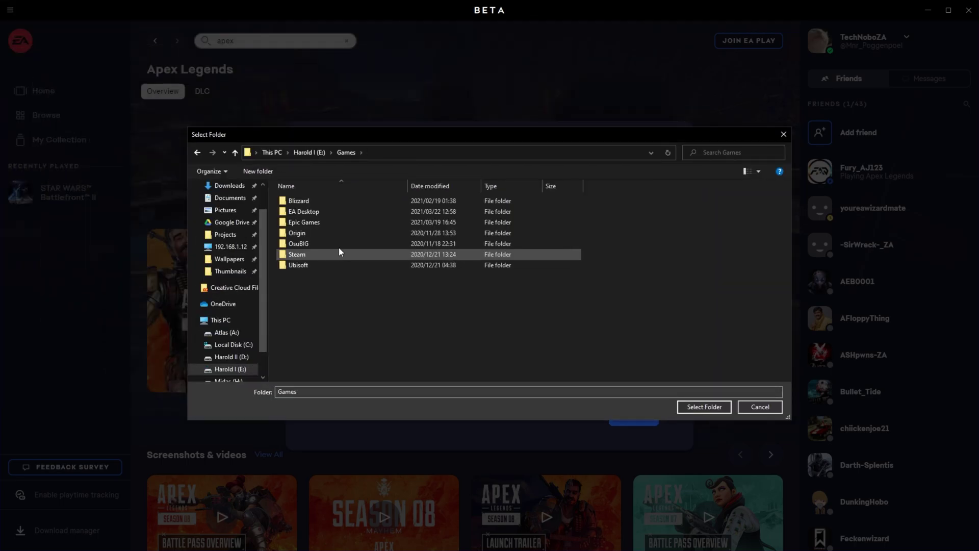
double_click(322, 211)
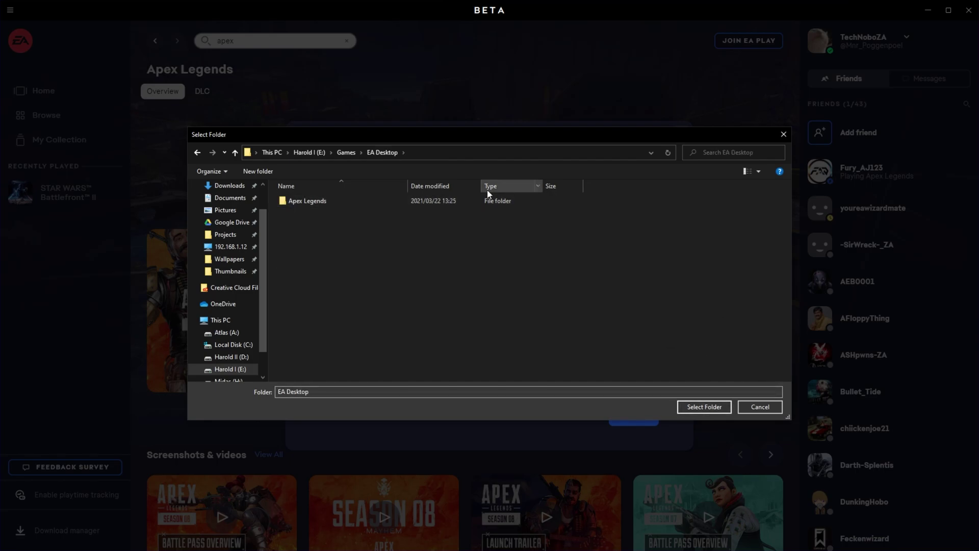
click(387, 200)
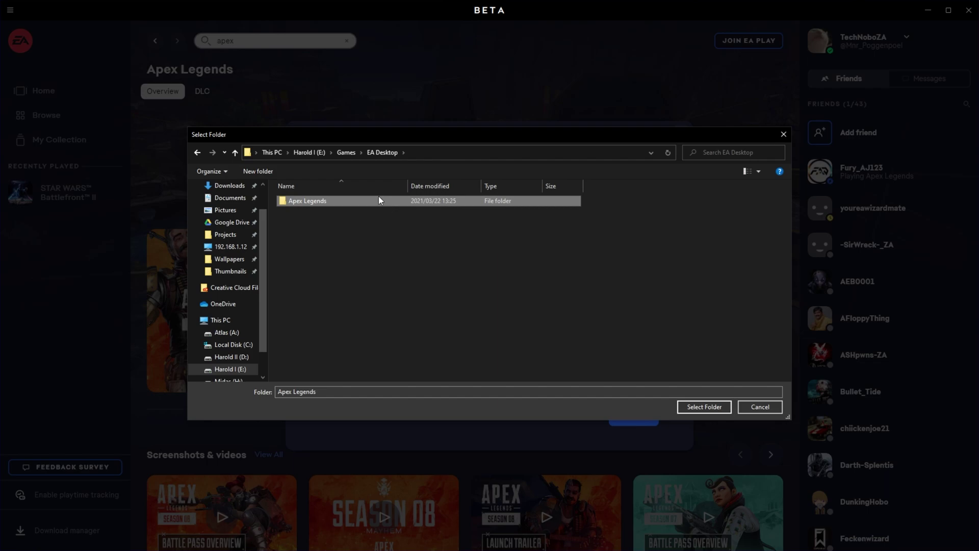
click(347, 153)
double_click(346, 199)
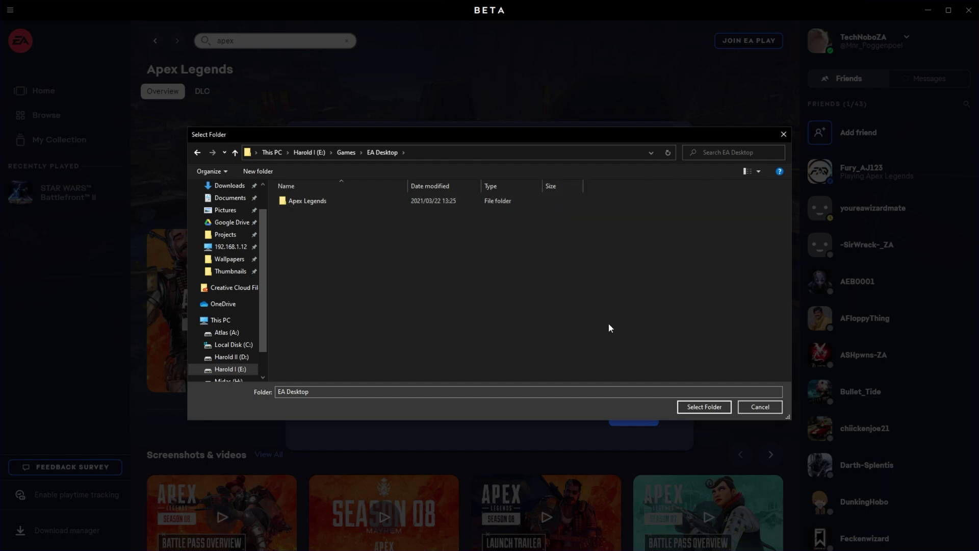
click(705, 408)
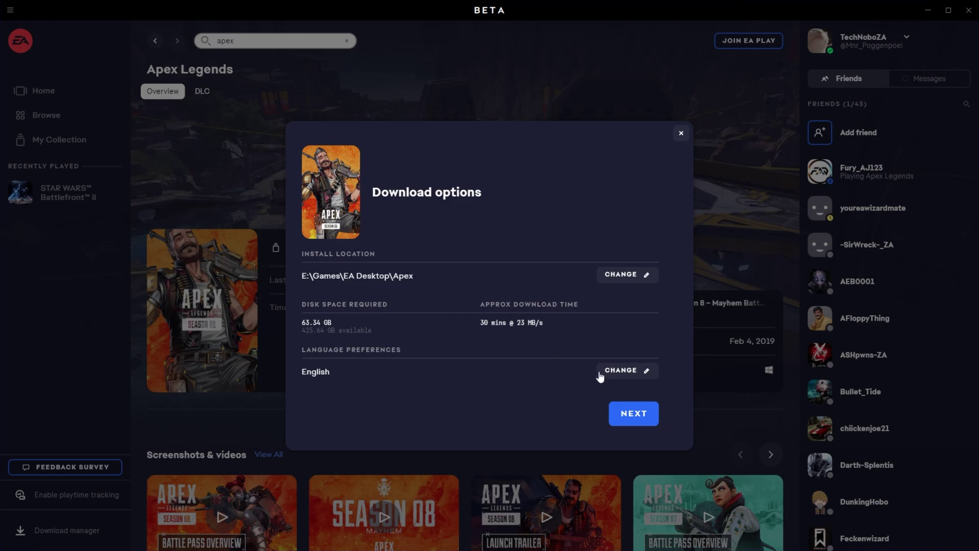
Start the Apex Legends download, and exit EA Desktop once the download is running.
click(633, 418)
click(626, 423)
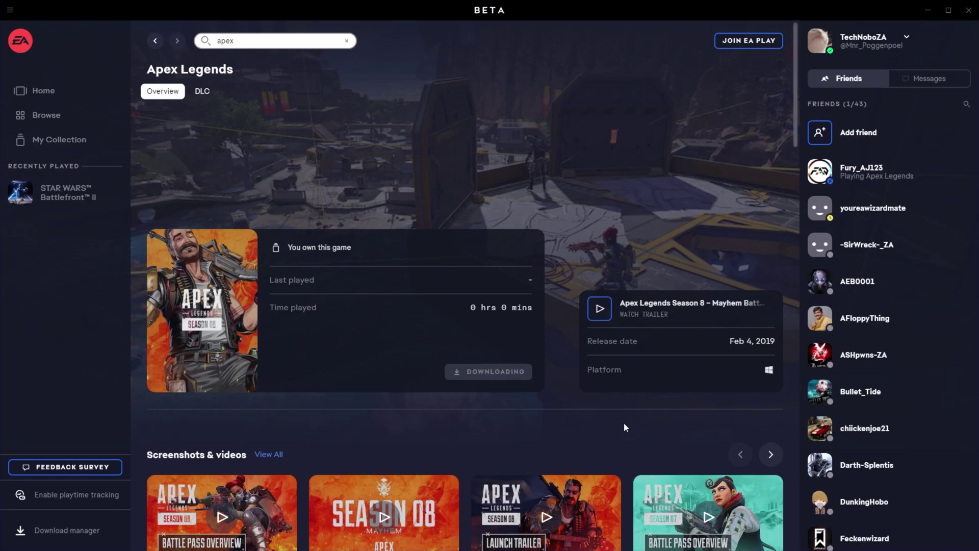
click(590, 318)
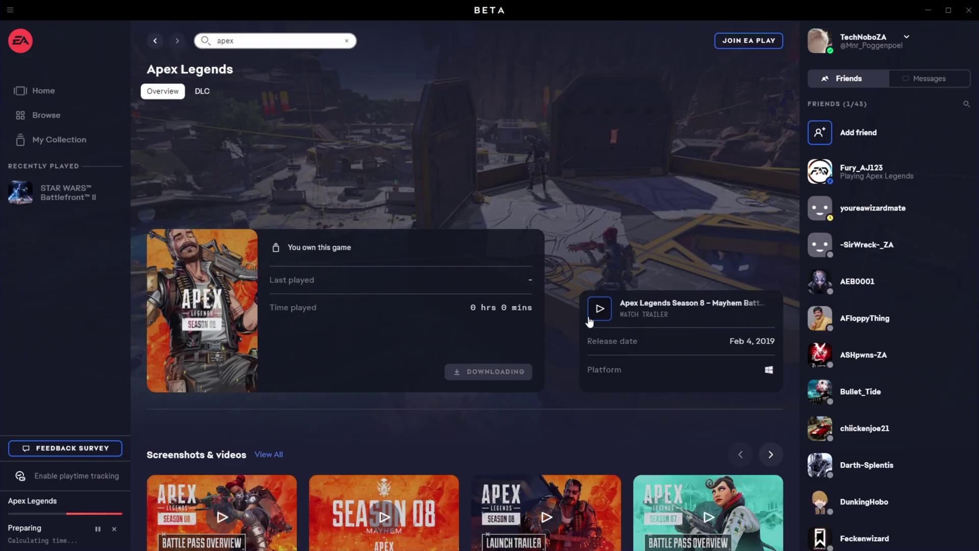
click(57, 525)
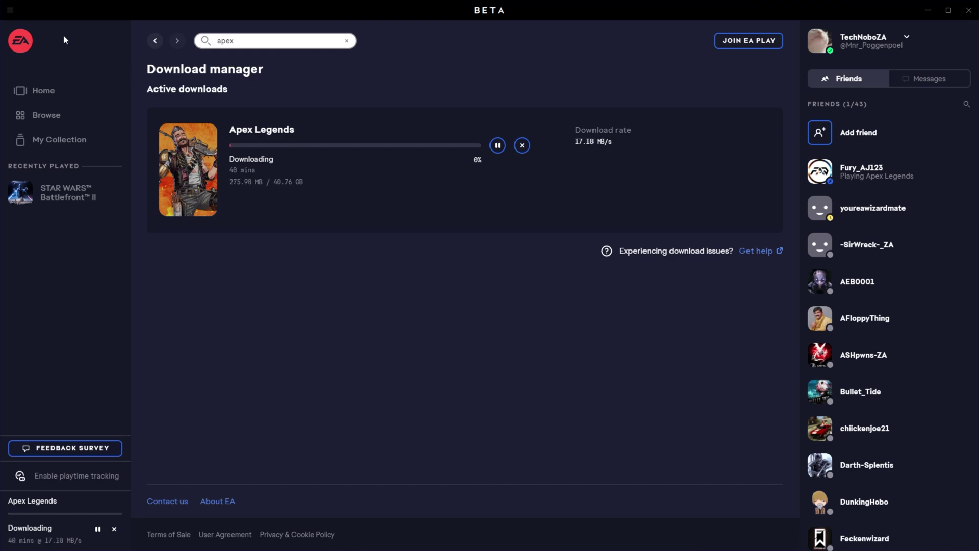
click(10, 10)
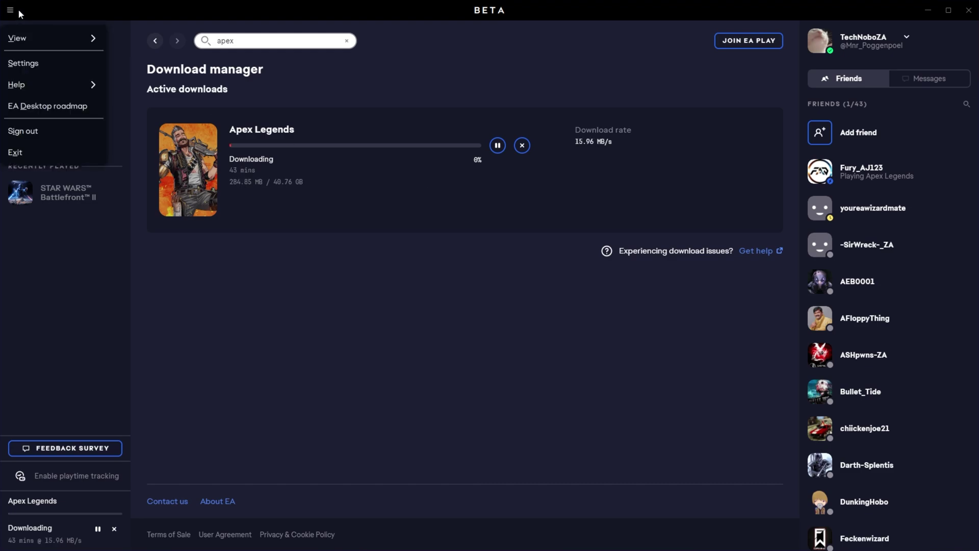
click(64, 147)
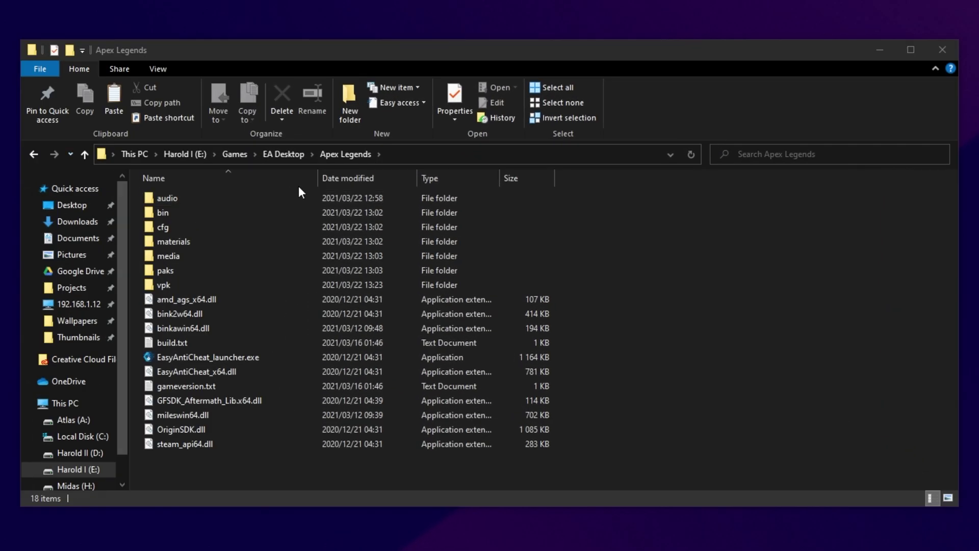
Compare the contents of the Apex and Apex Legends folders in E:\Games\EA Desktop, and delete the newly downloaded Apex folder.
click(336, 185)
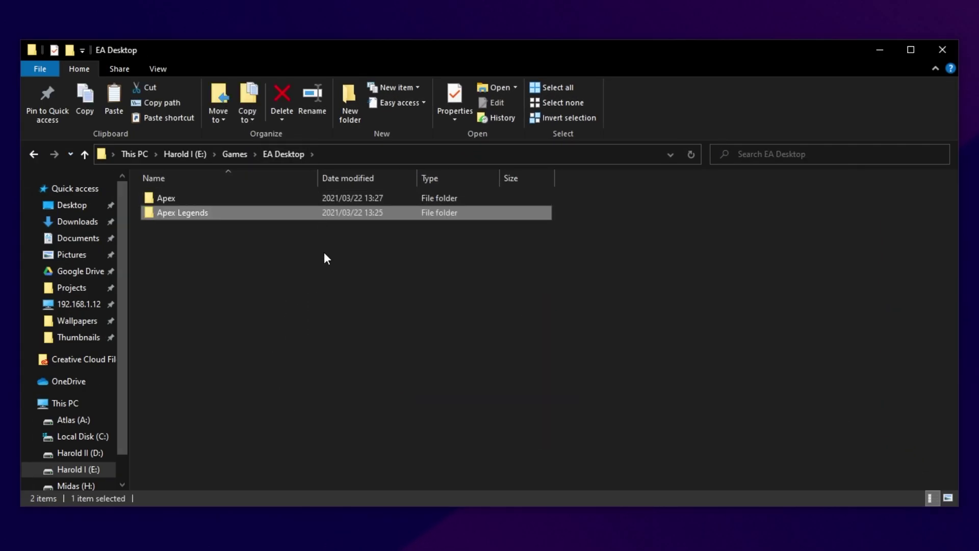
click(267, 199)
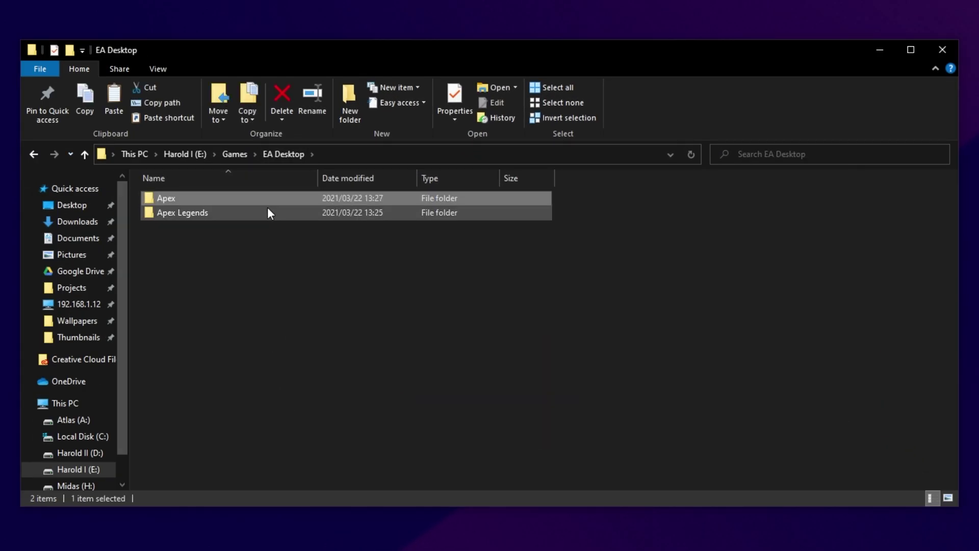
double_click(267, 209)
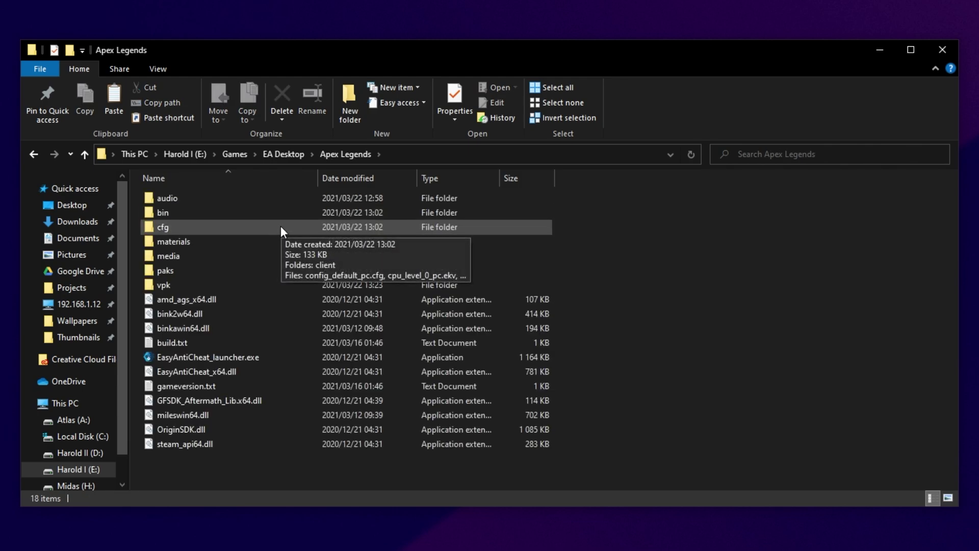
key(alt+Left)
double_click(223, 202)
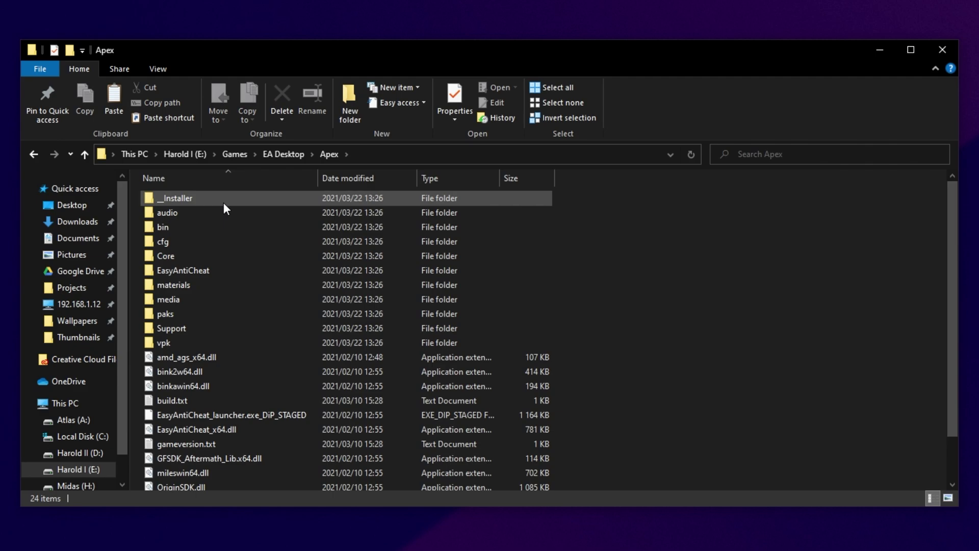
scroll(223, 203, down, 1)
key(alt+Left)
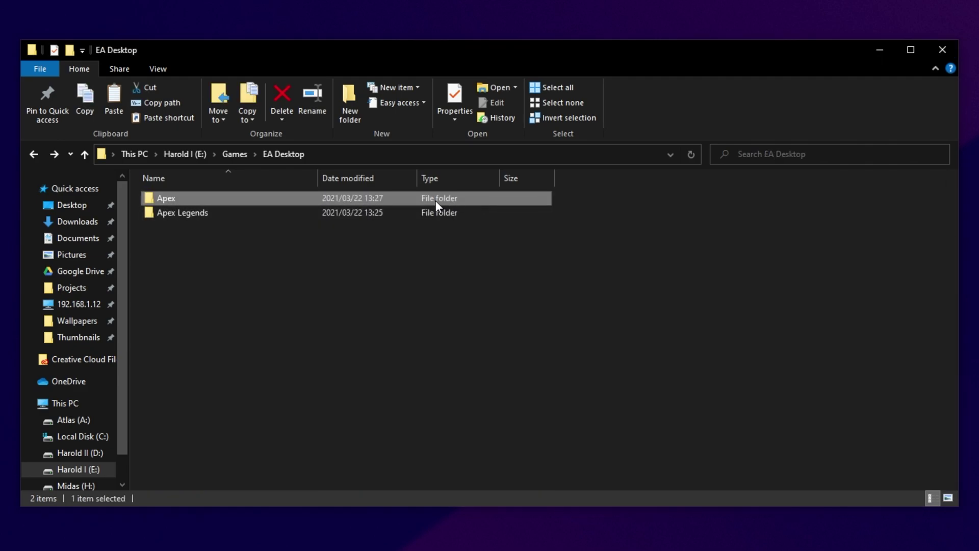
key(Delete)
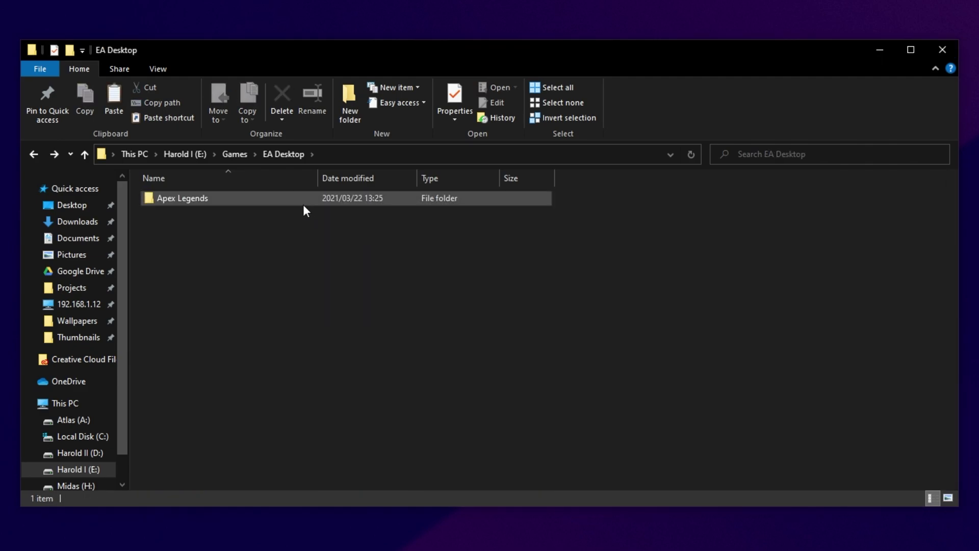
Rename the copied Apex Legends folder as Apex.
click(234, 201)
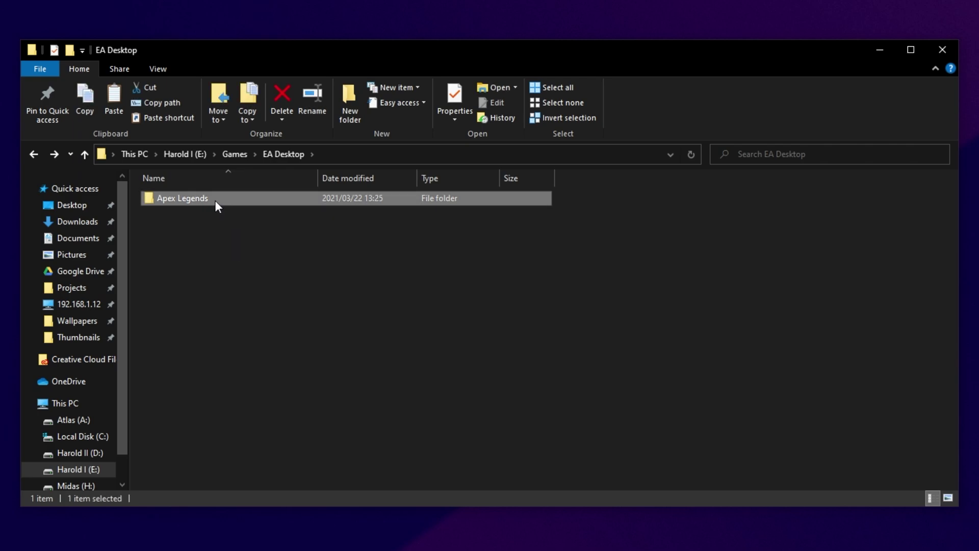
click(175, 197)
drag(175, 197, 343, 223)
key(BackSpace)
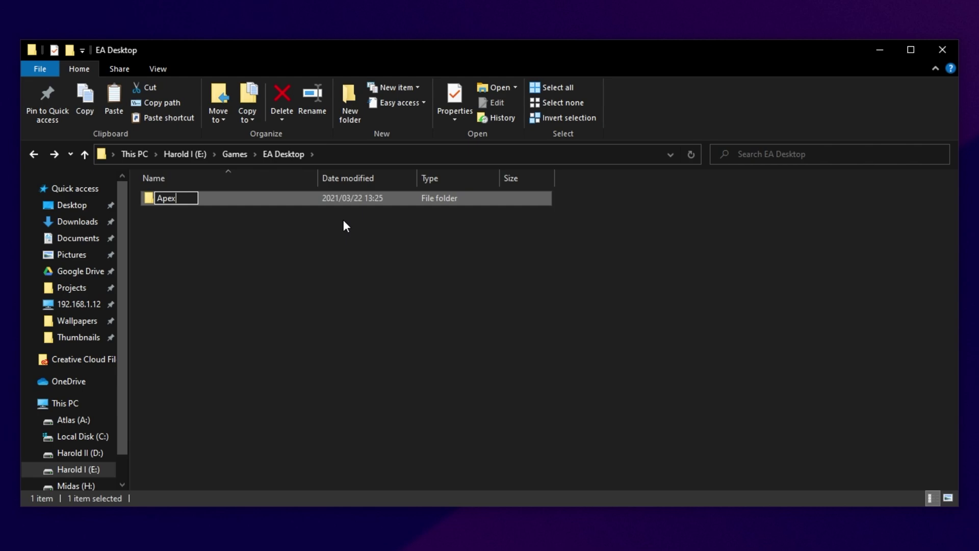
key(Return)
click(327, 285)
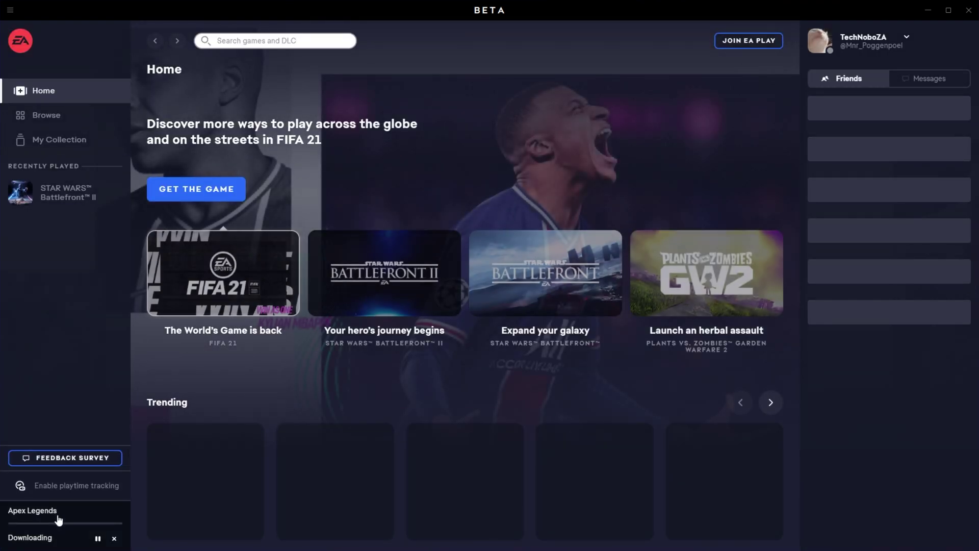
View the resumed Apex Legends download in EA Desktop's download manager and check drive E:'s disk activity in Task Manager.
click(56, 518)
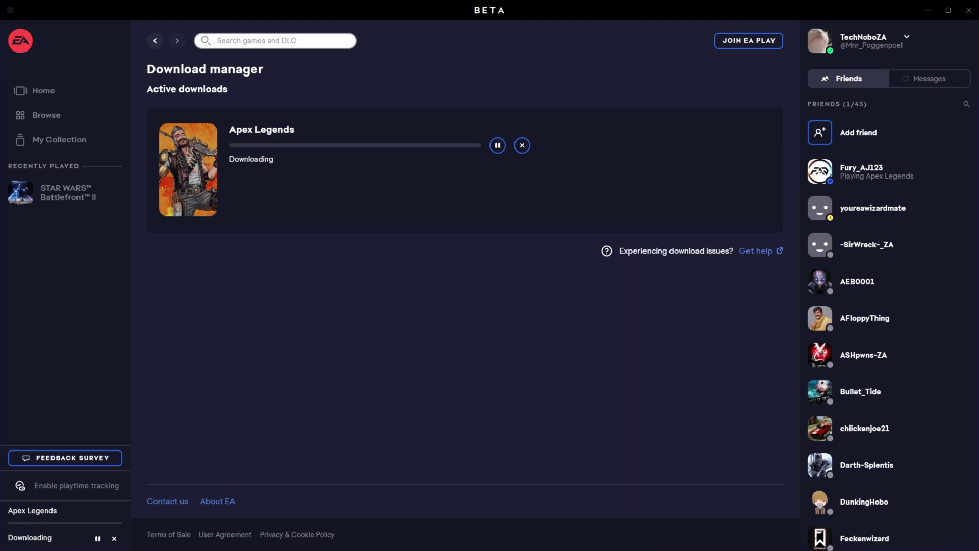
right_click(613, 550)
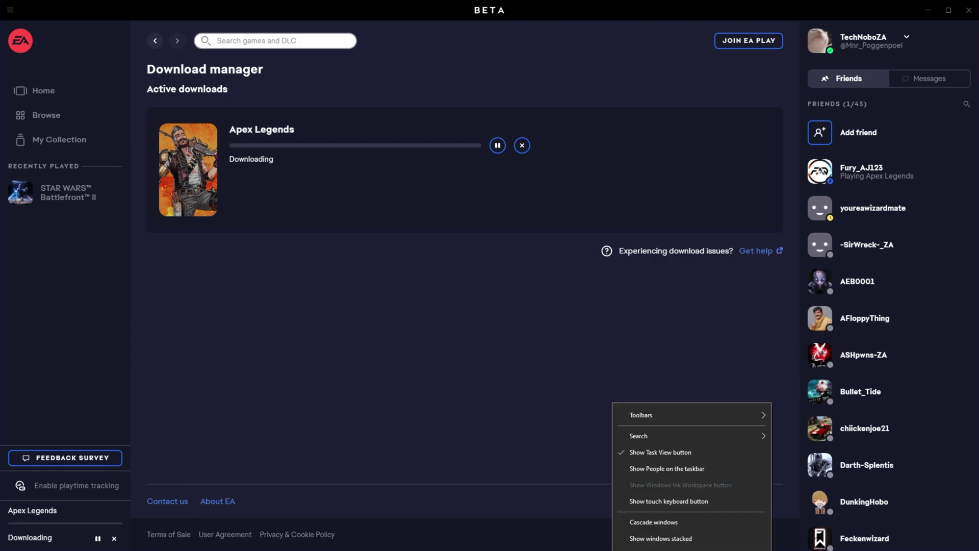
click(651, 550)
drag(767, 132, 490, 102)
click(432, 131)
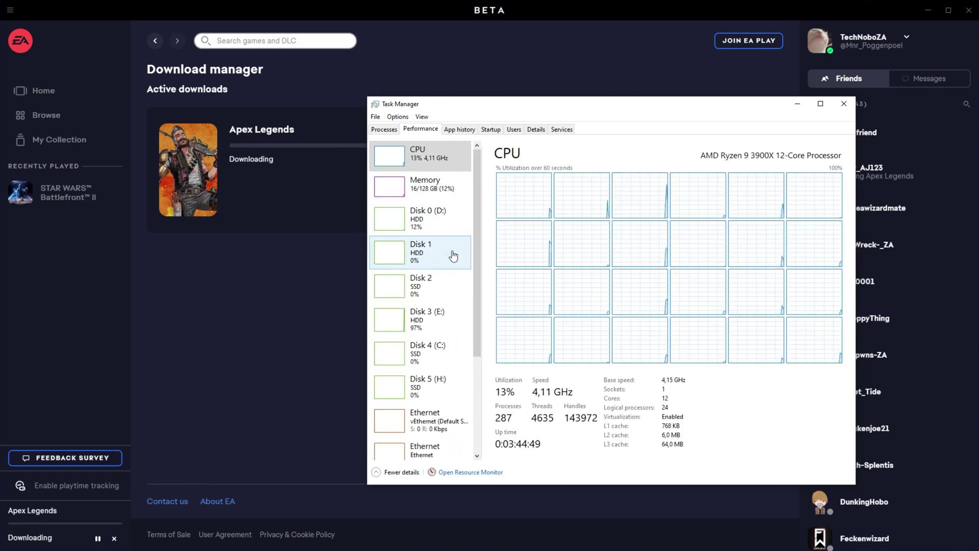
click(453, 317)
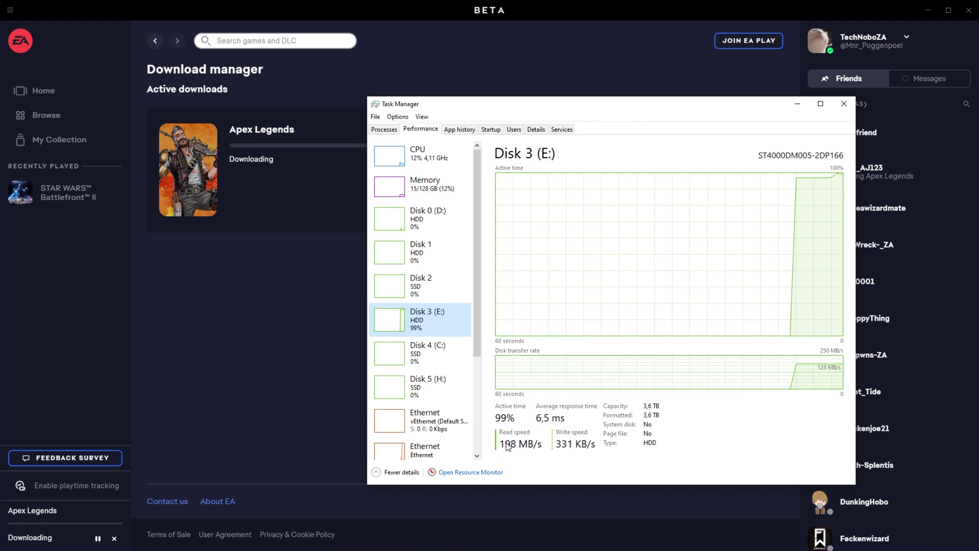
click(937, 403)
click(692, 163)
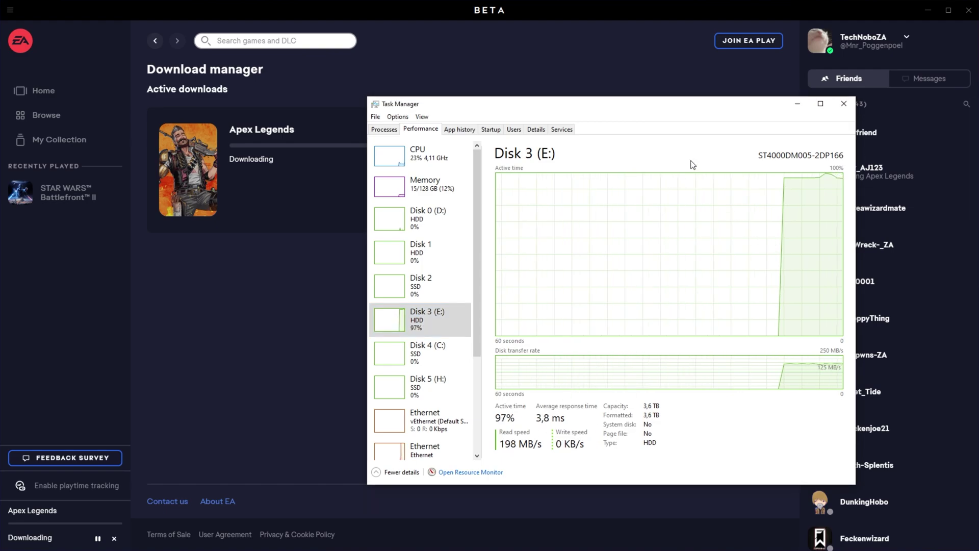
Estimate the file check's duration with a Google calculation of 60GB/200MBps, and return to the EA Desktop download manager.
drag(642, 106, 644, 91)
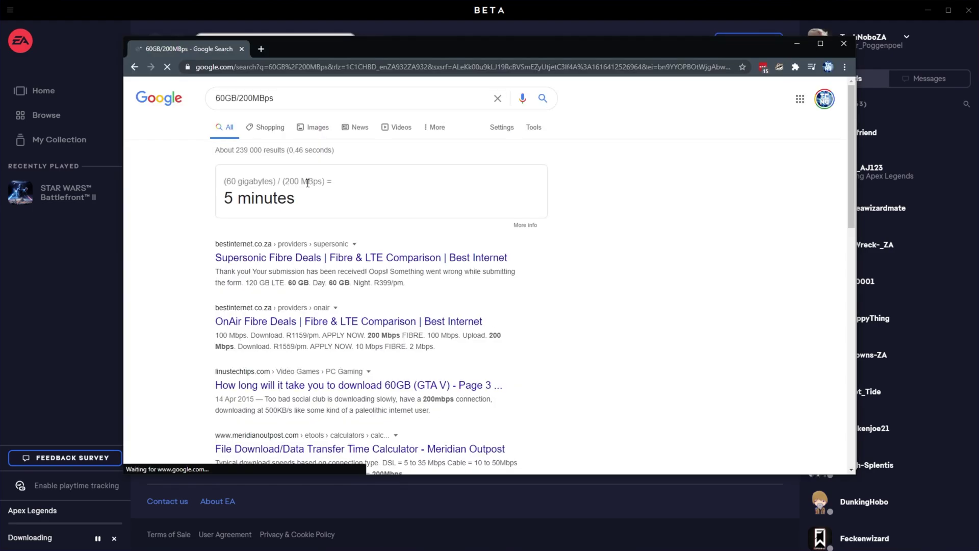
drag(295, 199, 225, 199)
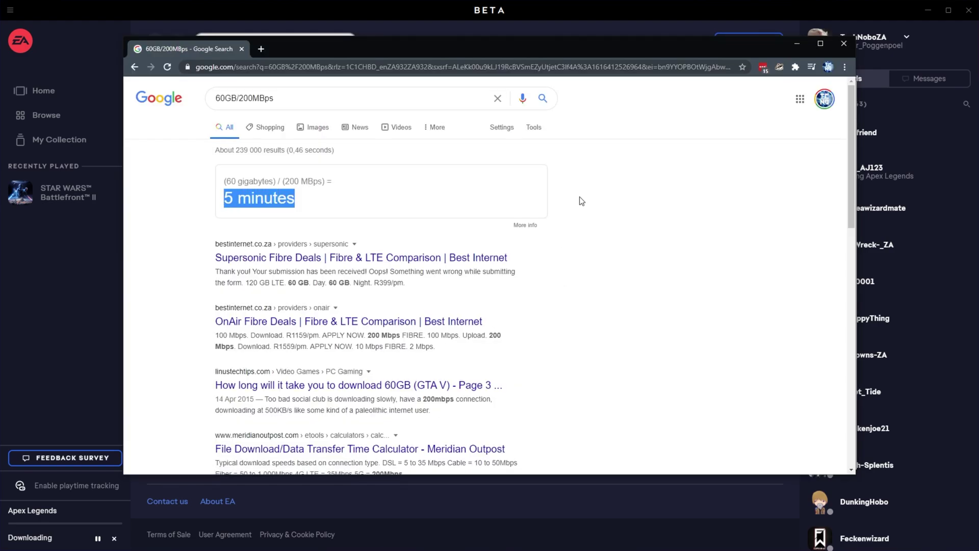
click(686, 175)
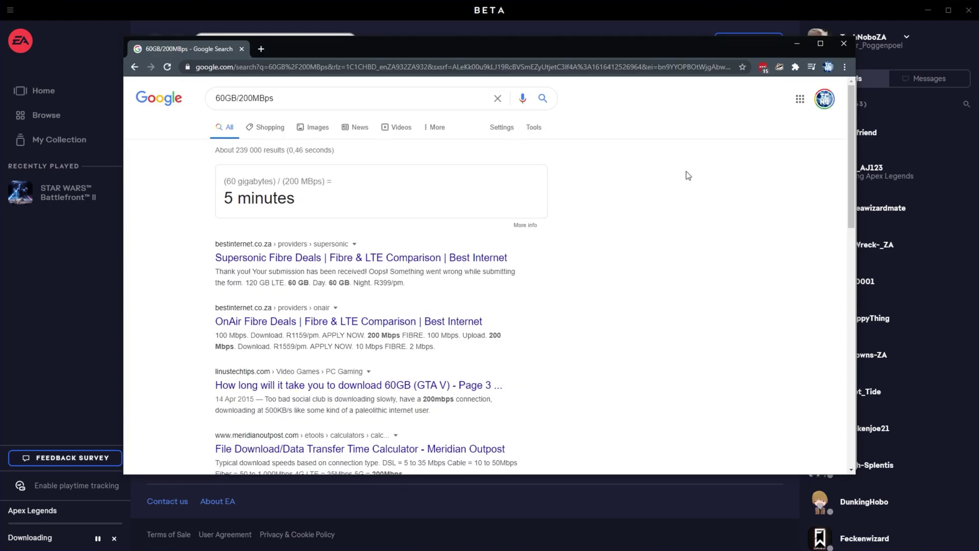
click(844, 43)
drag(143, 154, 0, 86)
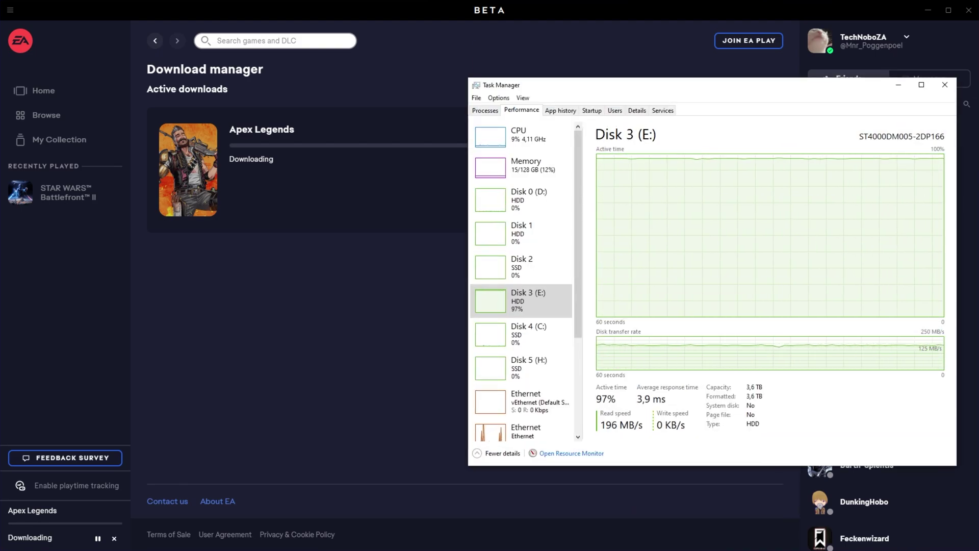
click(392, 288)
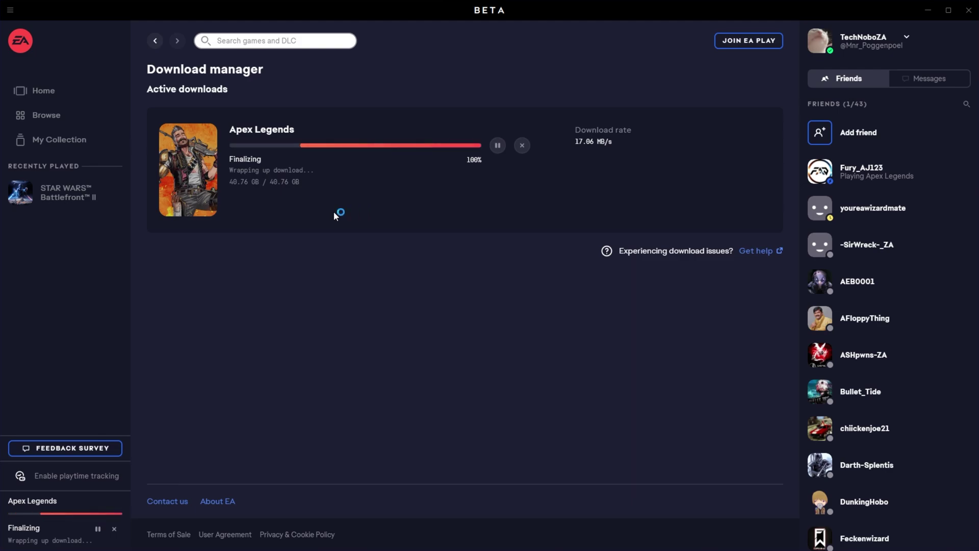
Launch Apex Legends from EA Desktop and close the ranked rewards notice.
click(732, 150)
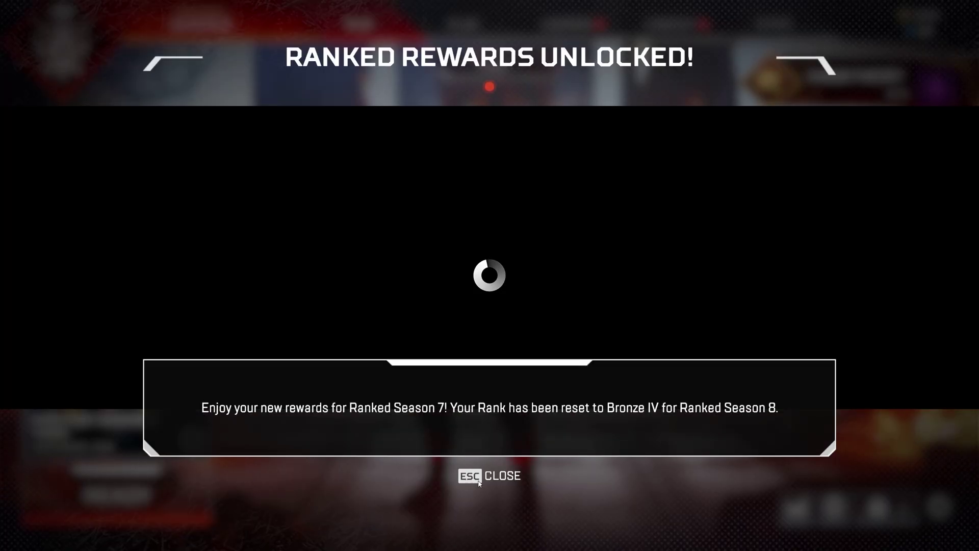
click(459, 476)
click(452, 475)
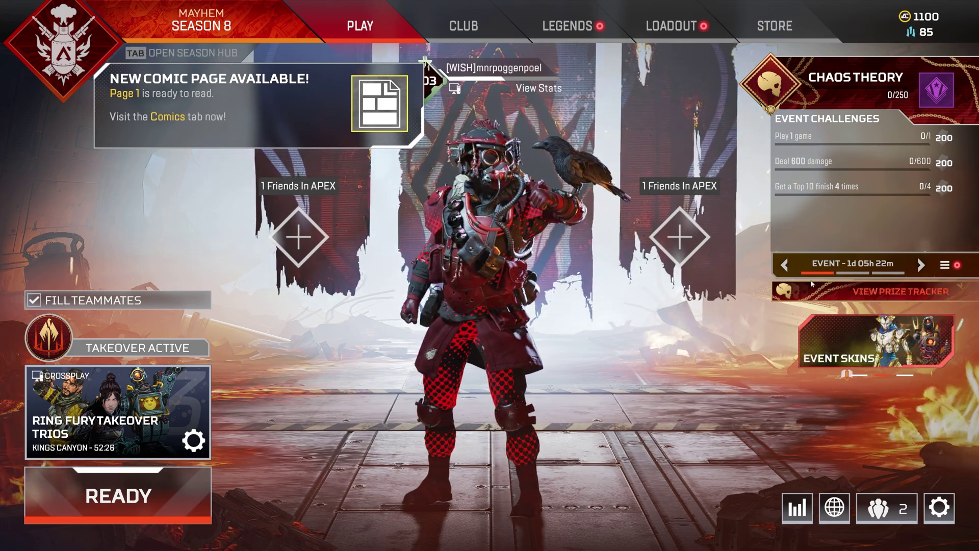
Open the new comic announcement and view the first chapter of the Armageddon comic.
click(318, 94)
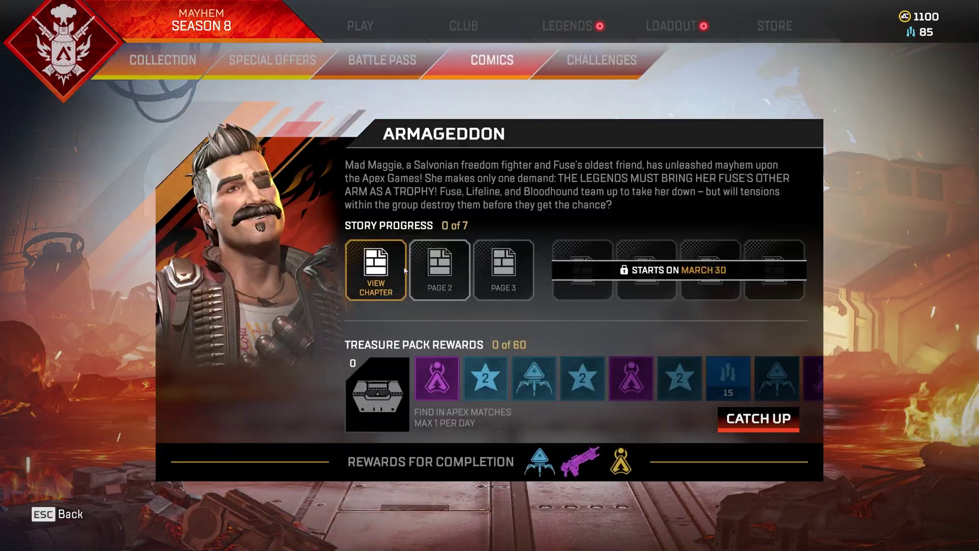
click(379, 268)
key(Escape)
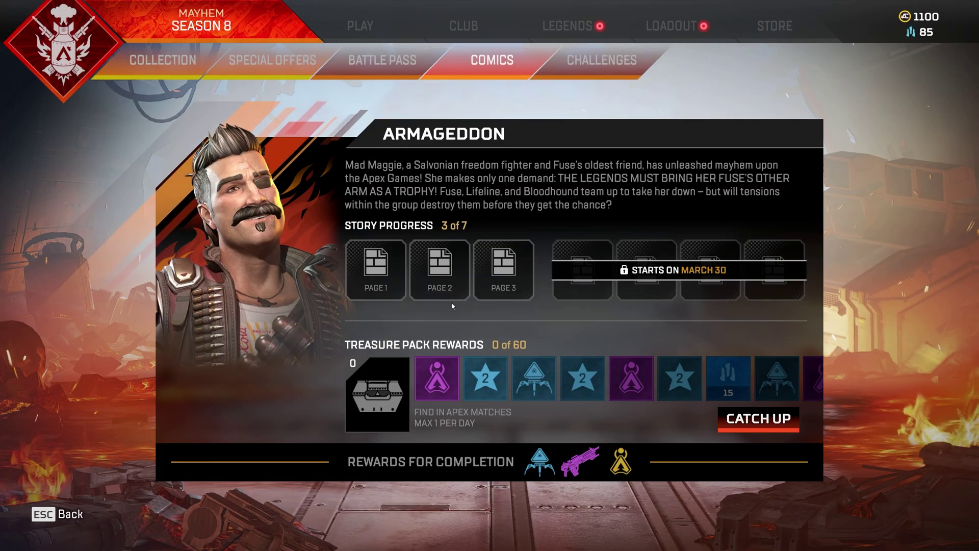